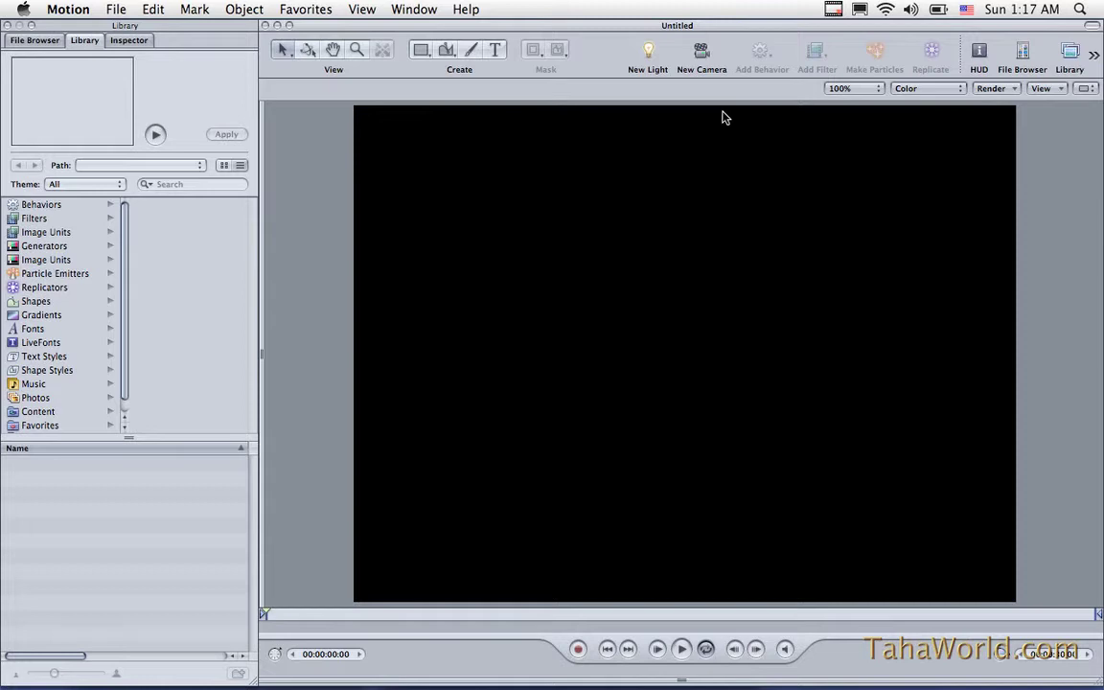
# Add a new camera and create a text box about 420 pixels wide above the canvas centre containing the presenter's full name
pyautogui.click(703, 57)
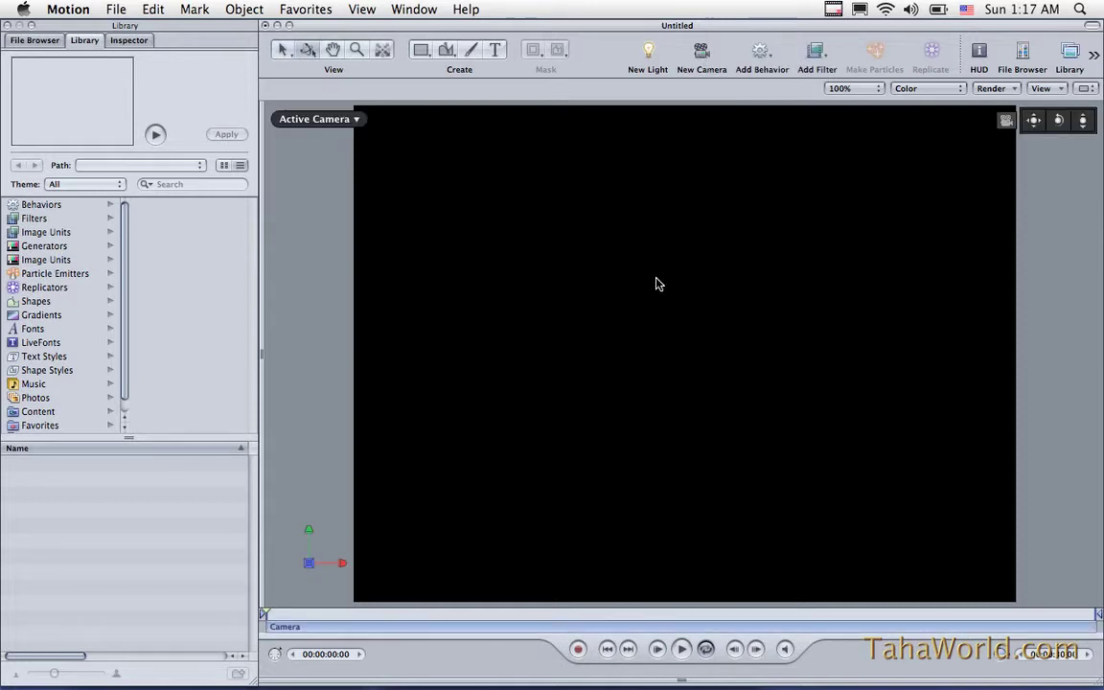
pyautogui.click(495, 50)
pyautogui.moveTo(501, 264); pyautogui.dragTo(863, 403)
pyautogui.write('Taha')
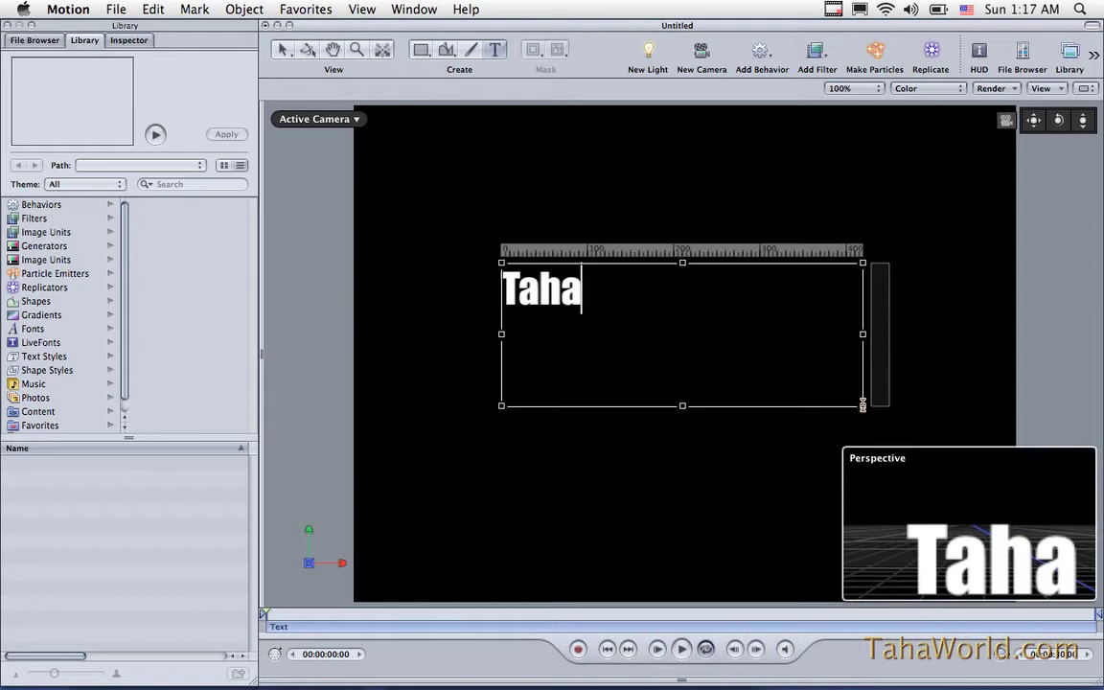
pyautogui.write(' Hussein')
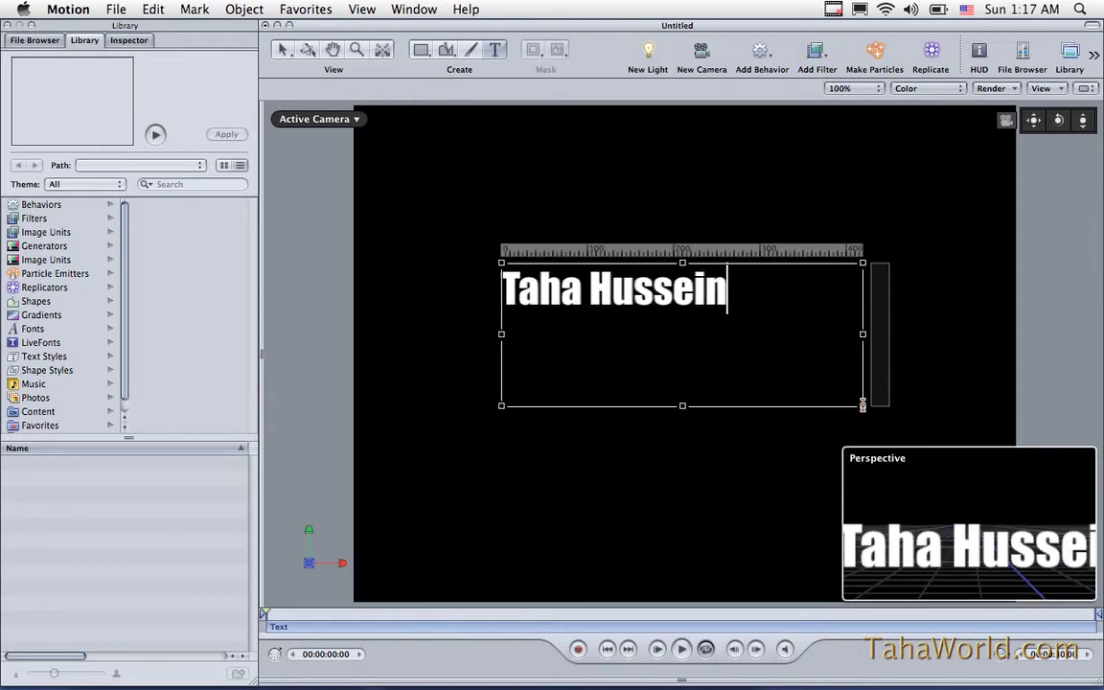
# Centre-align the name text within its text box and finish editing it
pyautogui.tripleClick(672, 303)
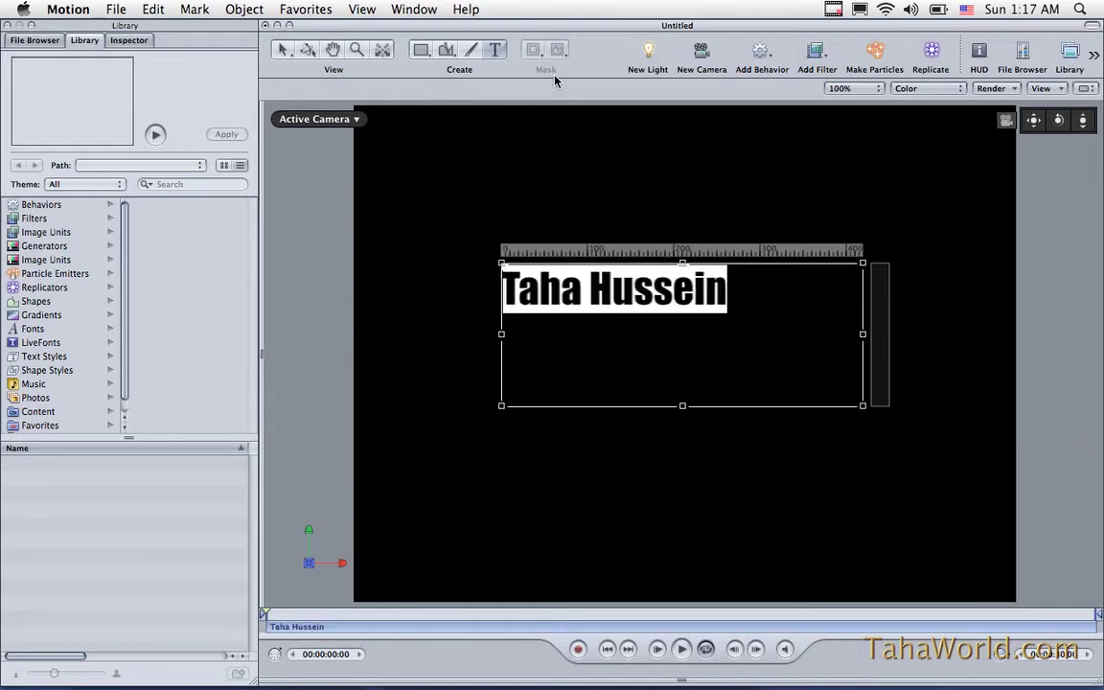
pyautogui.click(979, 53)
pyautogui.click(407, 482)
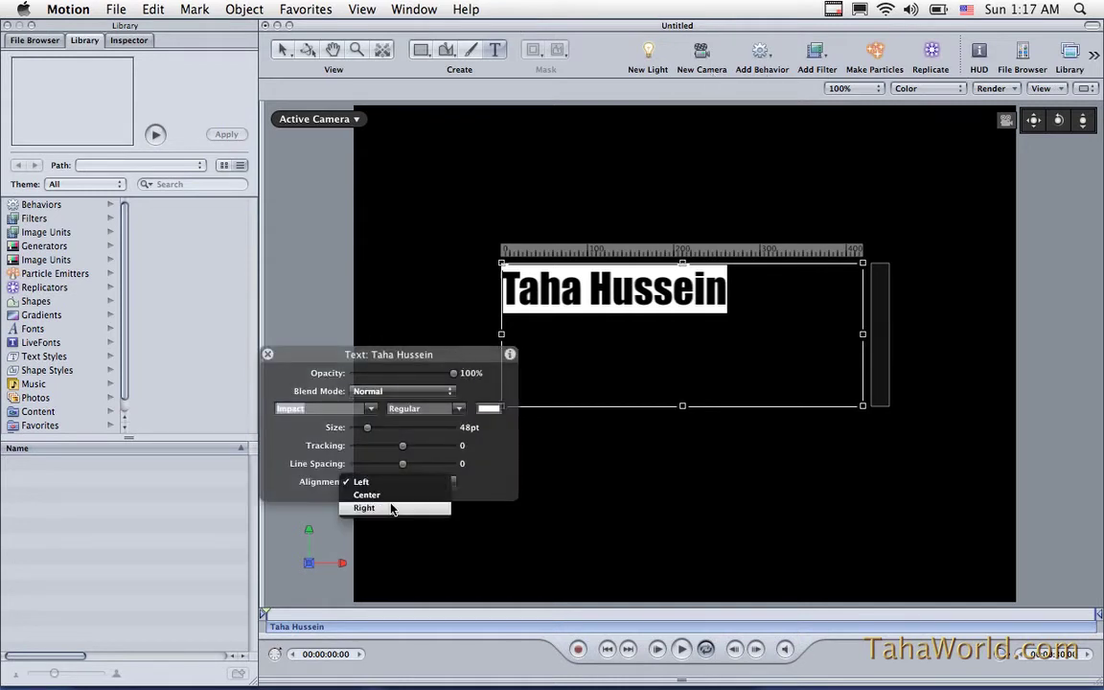
pyautogui.click(369, 495)
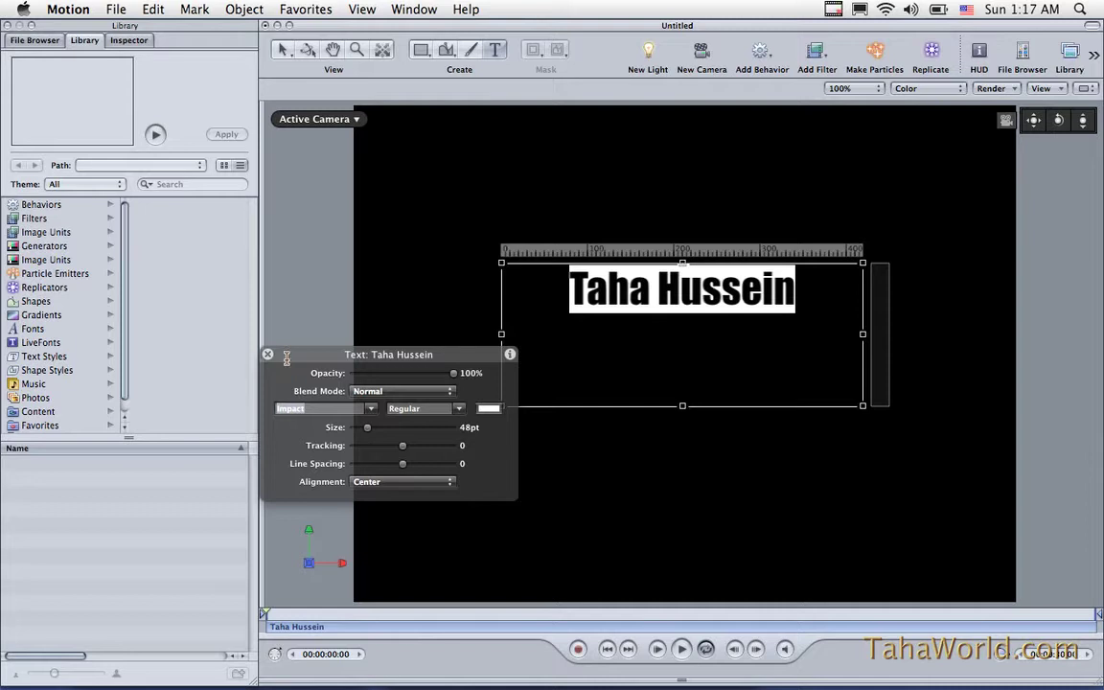
pyautogui.click(282, 53)
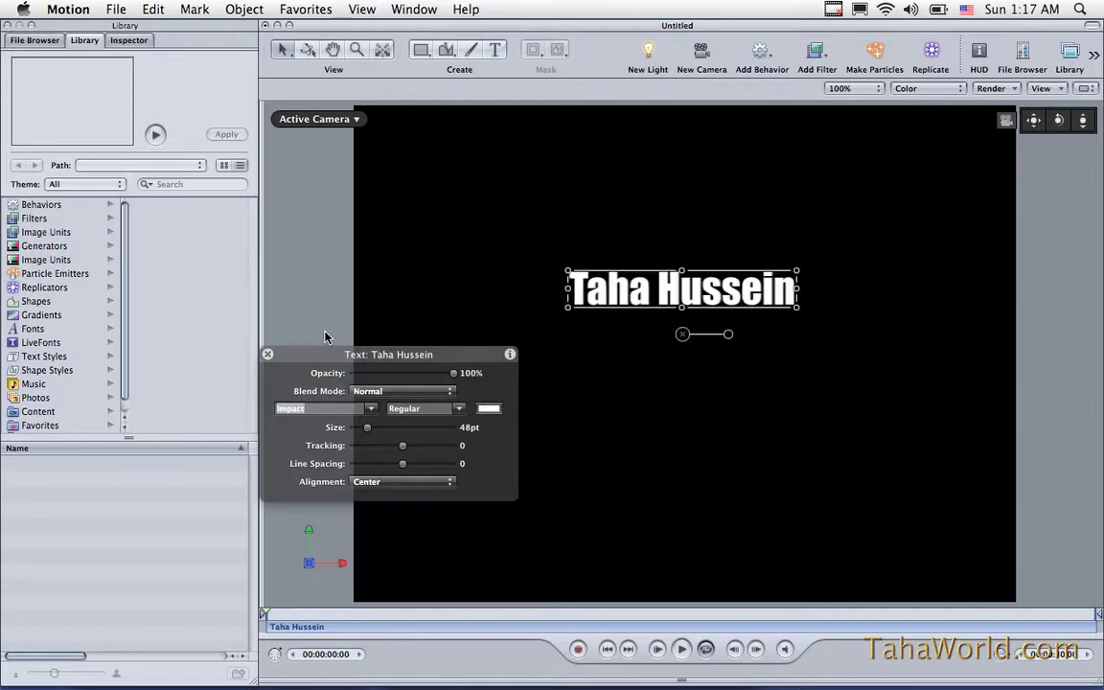
# Create a second text box about 270 pixels wide beneath the name, containing 123
pyautogui.click(495, 50)
pyautogui.moveTo(574, 326); pyautogui.dragTo(809, 397)
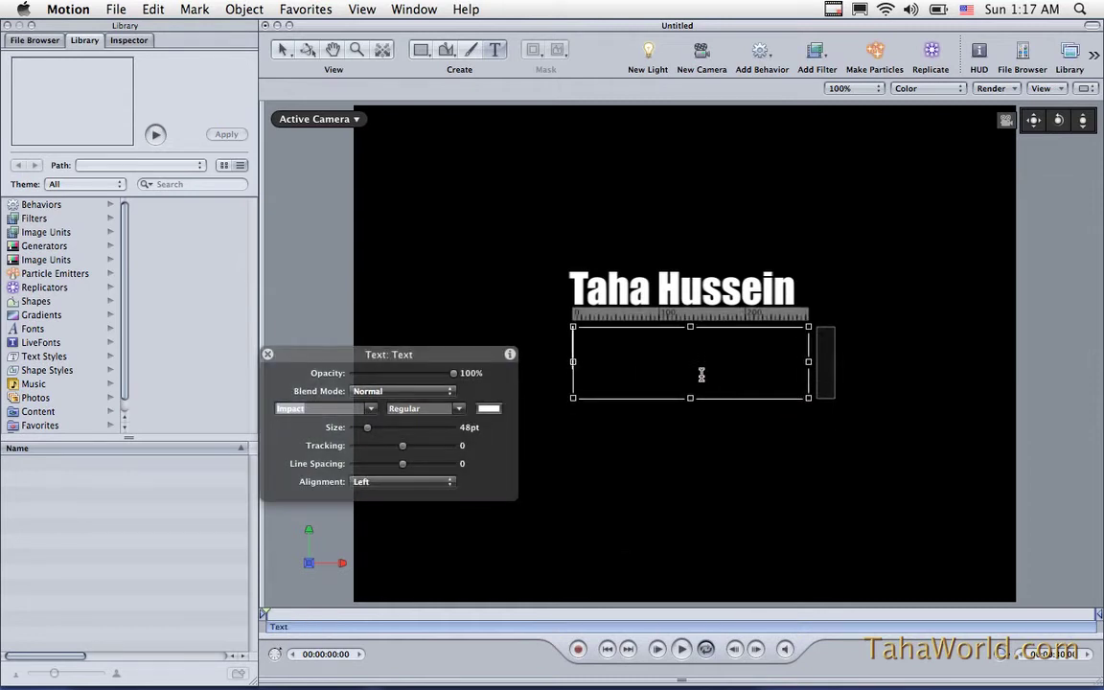
pyautogui.write('123')
# Colour the 123 text bright green and reduce its size to 30 pt
pyautogui.doubleClick(617, 357)
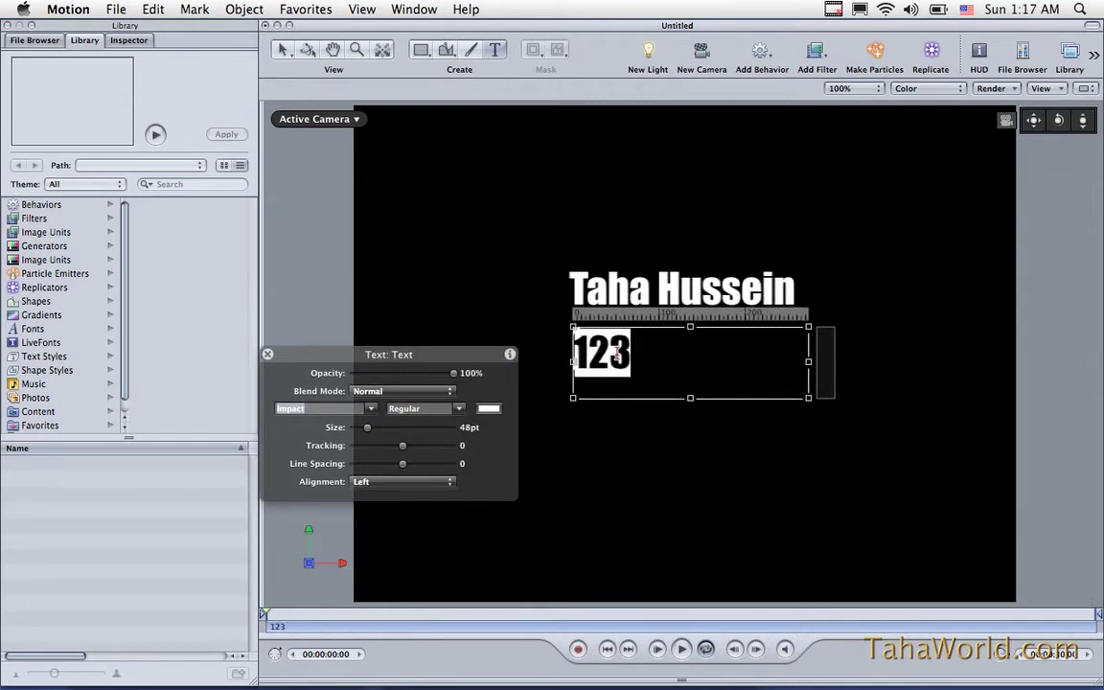
pyautogui.click(489, 409)
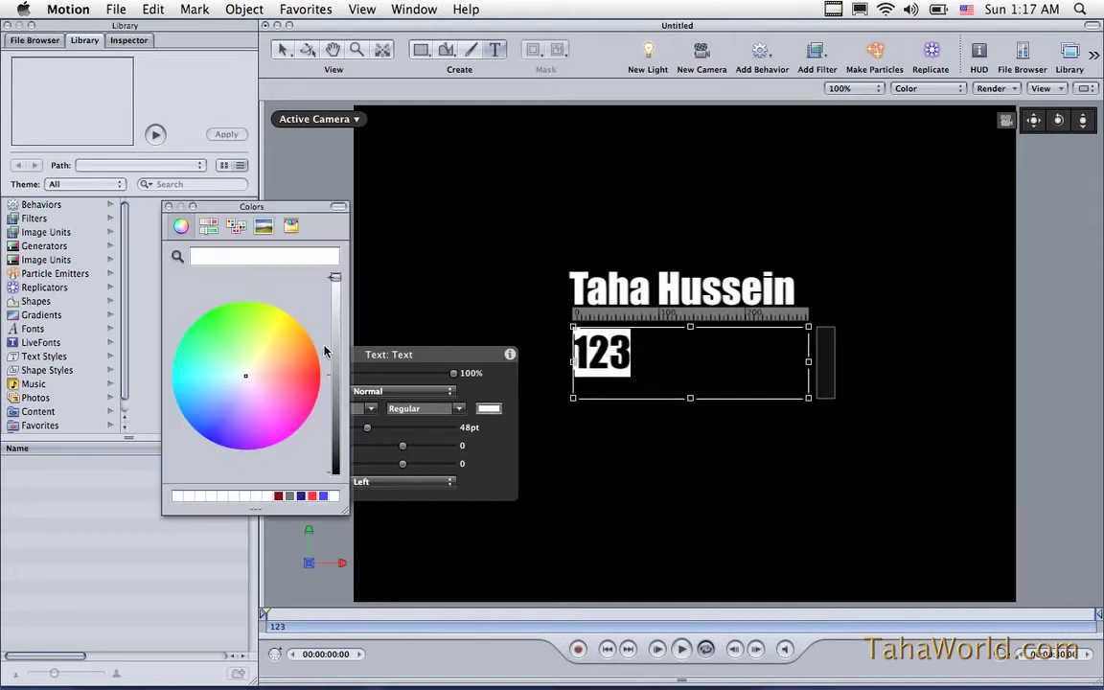
pyautogui.click(204, 328)
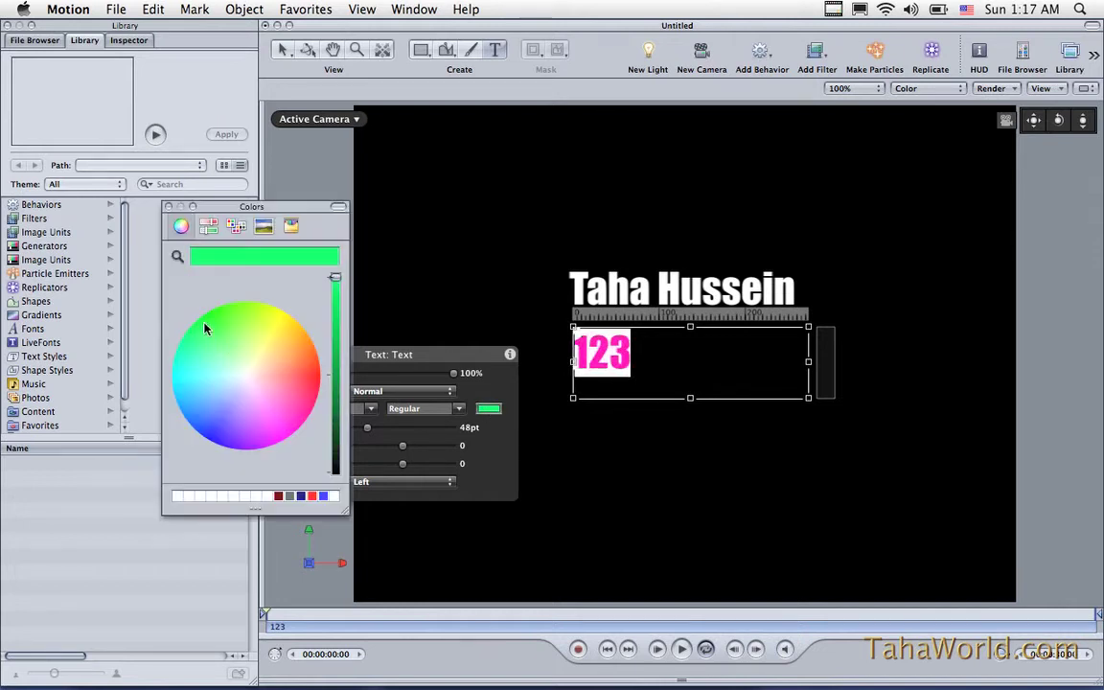
pyautogui.click(169, 208)
pyautogui.moveTo(367, 427); pyautogui.dragTo(323, 382)
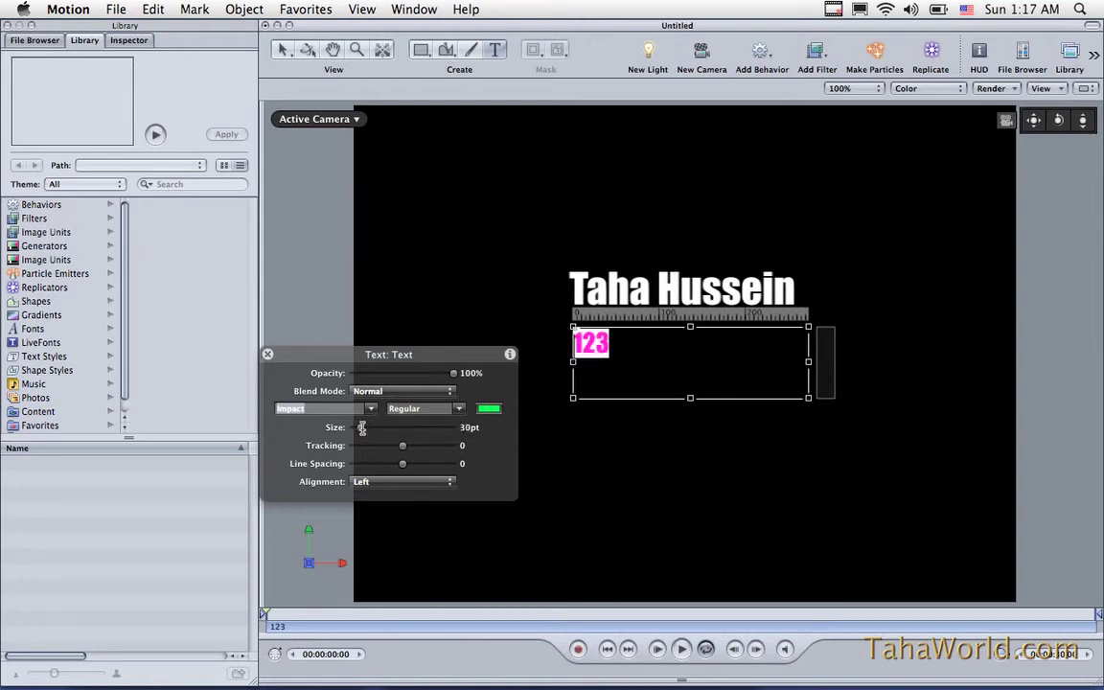
# Move the 123 text up so it overlaps the first letters of the name, and deselect it
pyautogui.click(283, 51)
pyautogui.moveTo(592, 342); pyautogui.dragTo(588, 293)
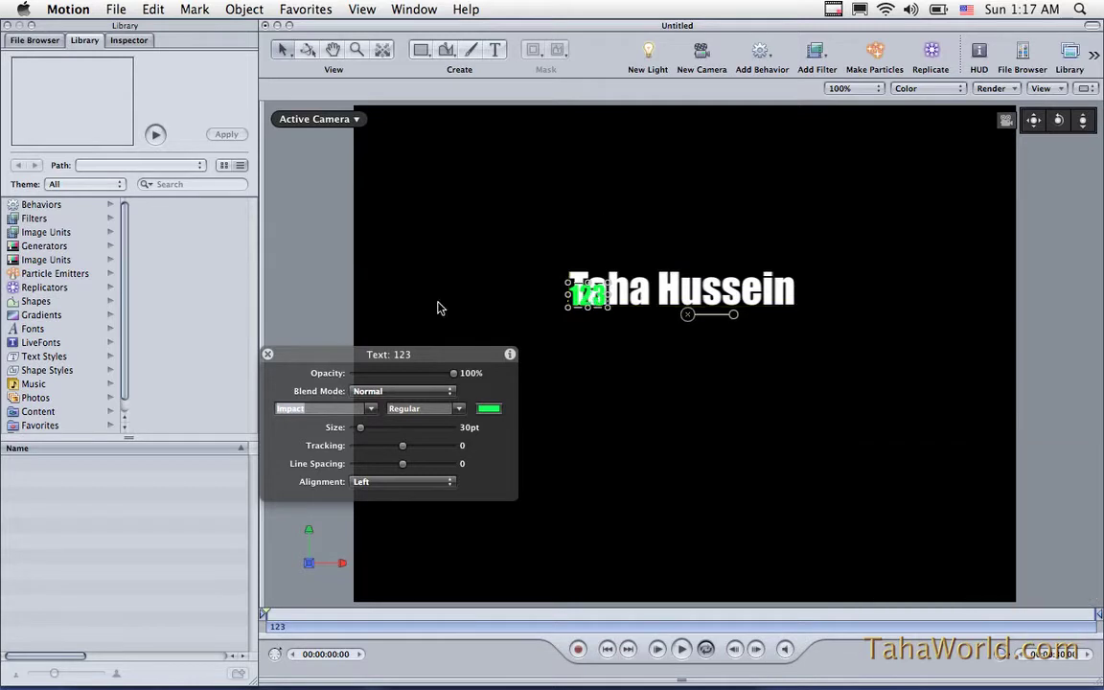
pyautogui.click(267, 354)
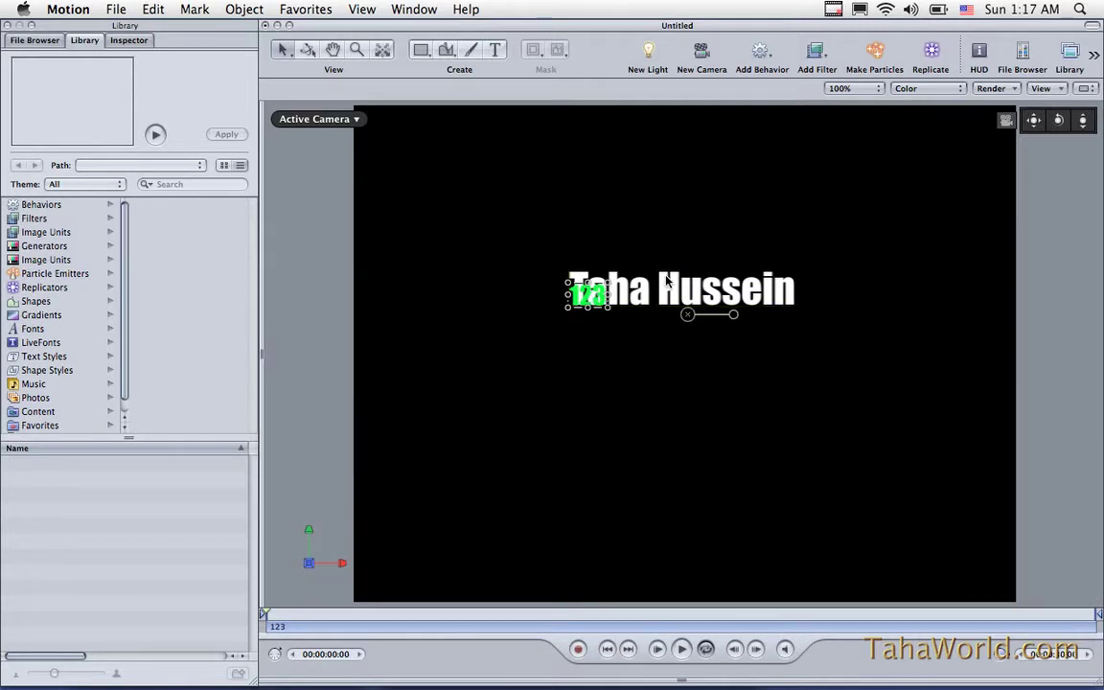
pyautogui.click(628, 376)
# Split the canvas into two stacked views, with Active Camera above and the Top view below
pyautogui.click(1087, 89)
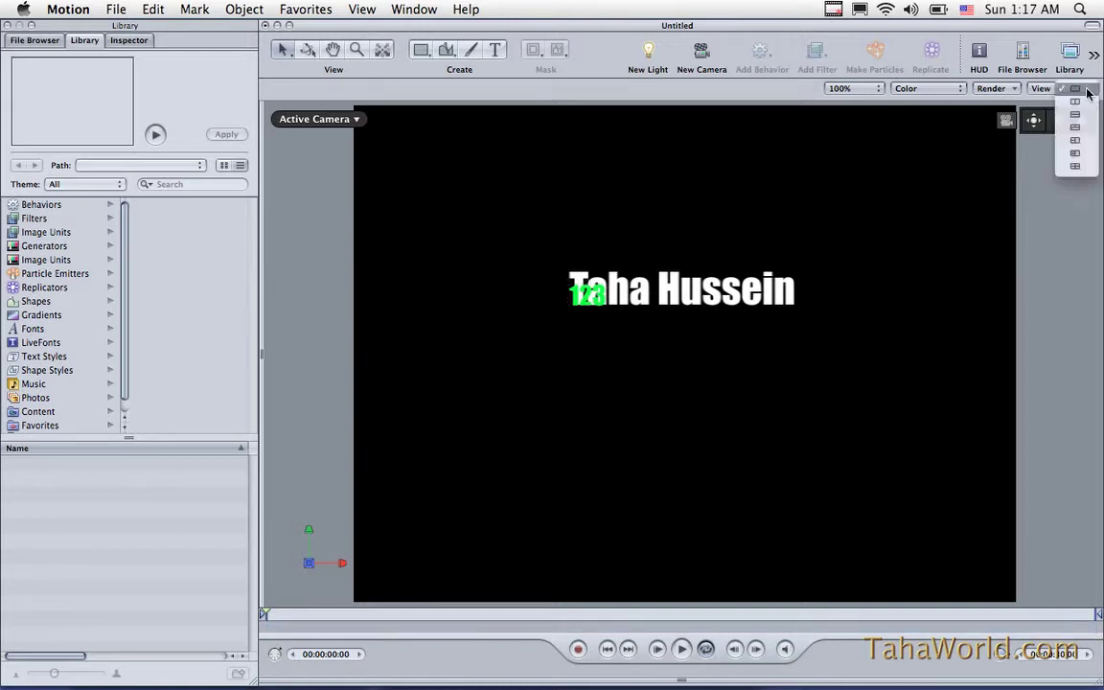
pyautogui.click(1087, 121)
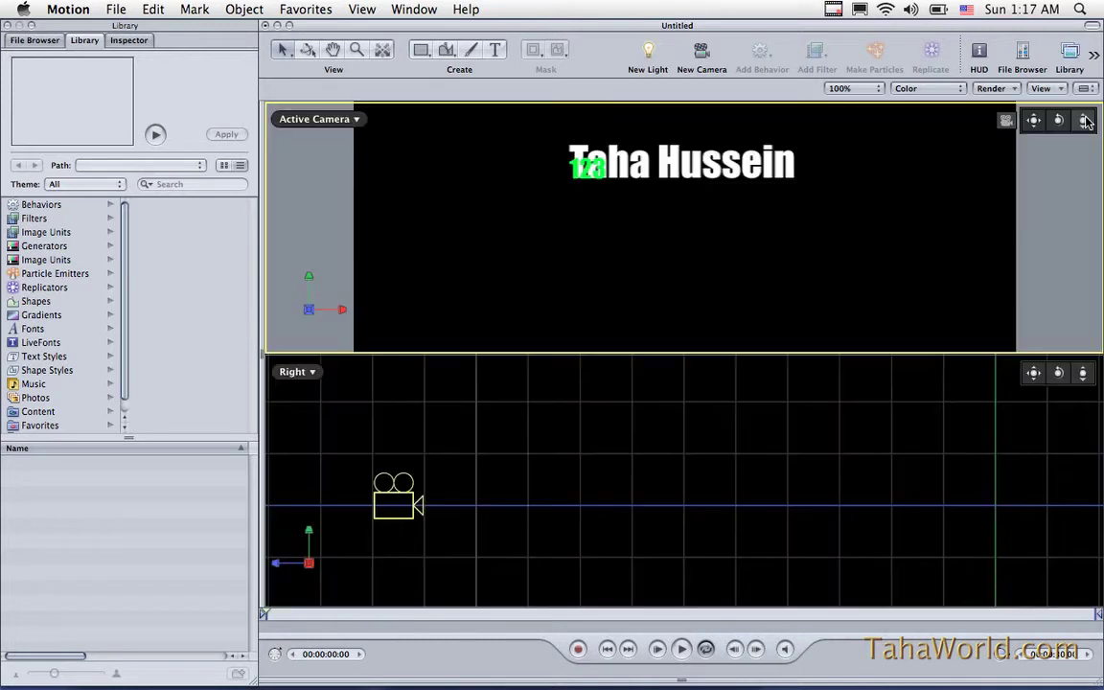
pyautogui.click(313, 373)
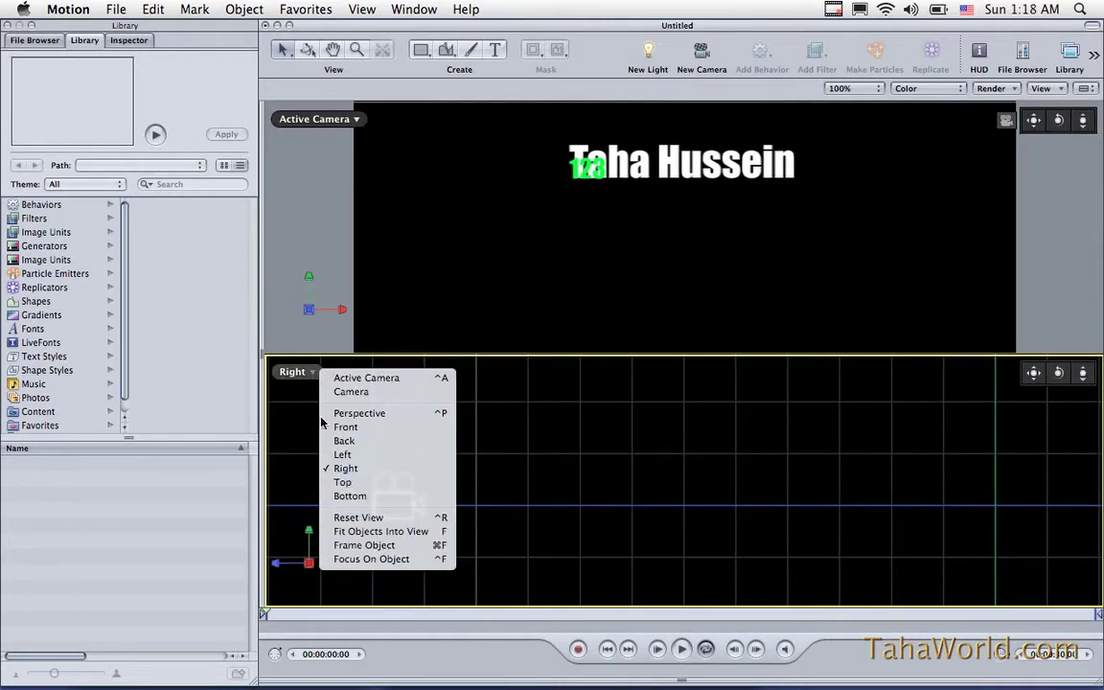
pyautogui.click(324, 484)
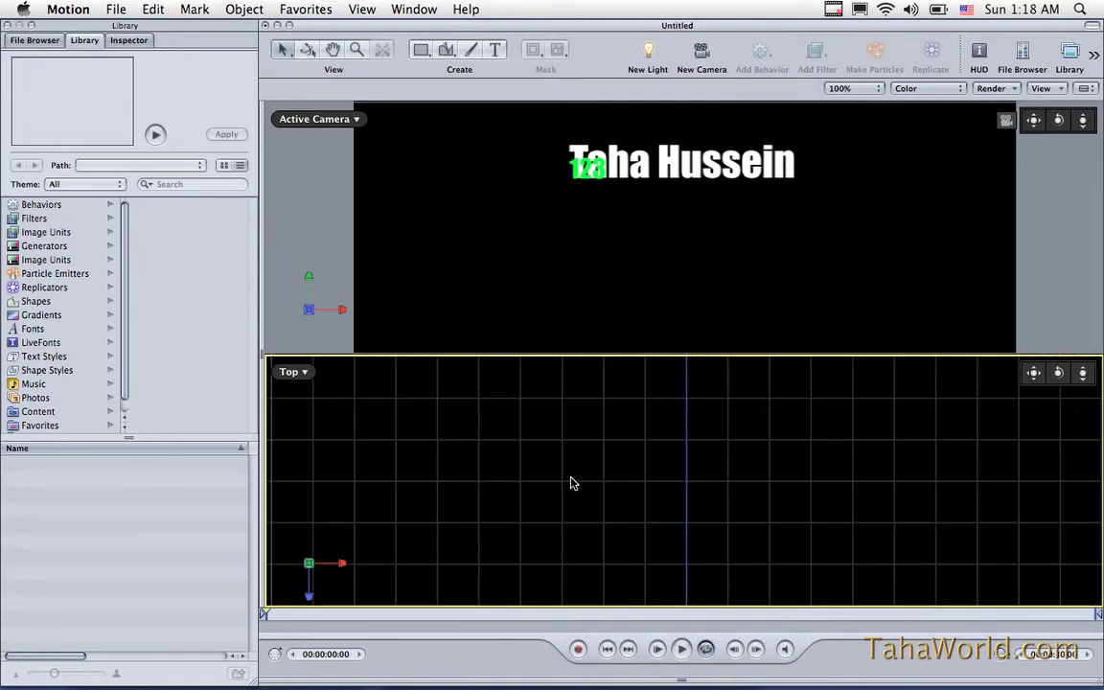
# Draw a large floor rectangle around the camera in the Top view and orbit the active camera to look down on it
pyautogui.press('super+minus')
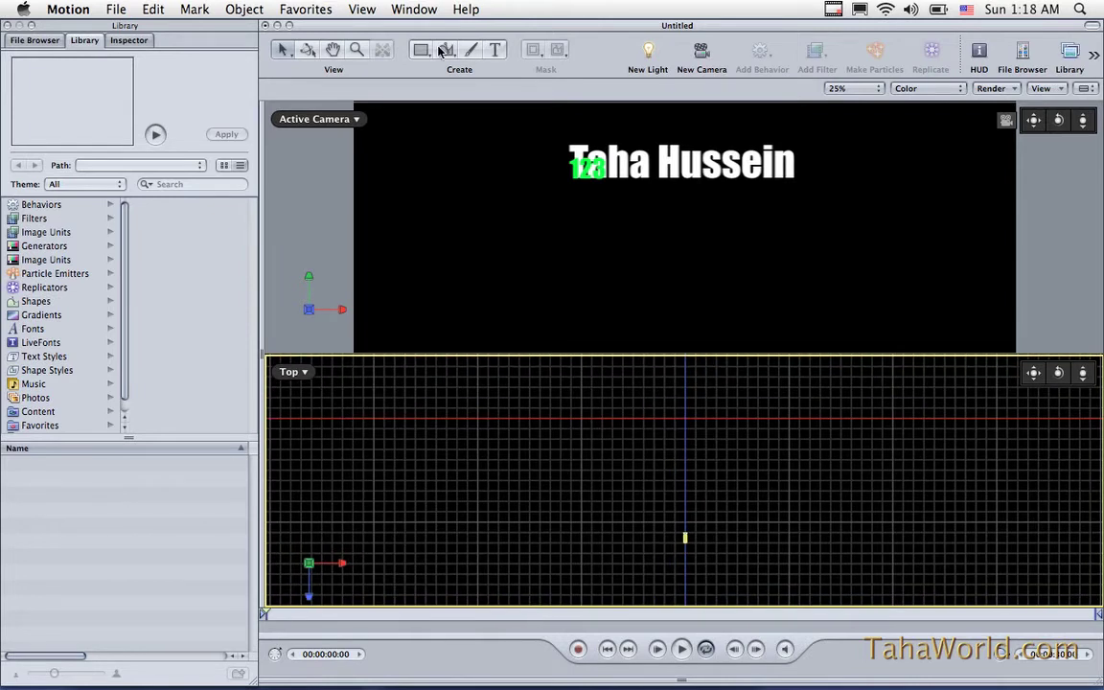
pyautogui.moveTo(520, 118)
pyautogui.mouseDown()
pyautogui.moveTo(780, 221)
pyautogui.moveTo(866, 287)
pyautogui.mouseUp()
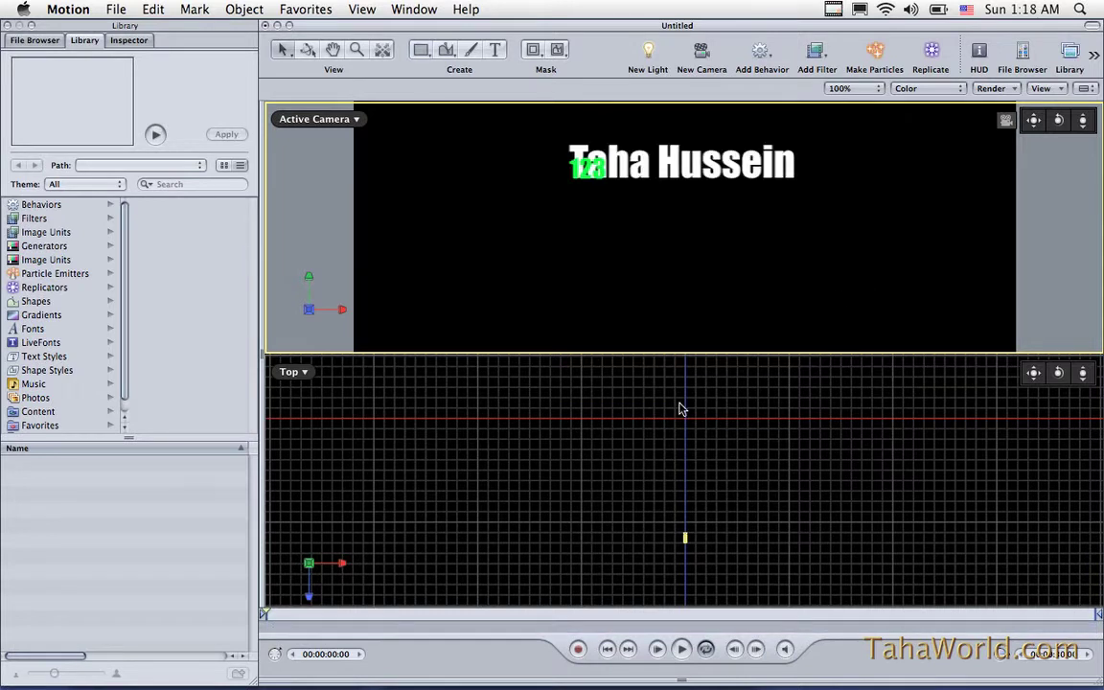
pyautogui.click(596, 373)
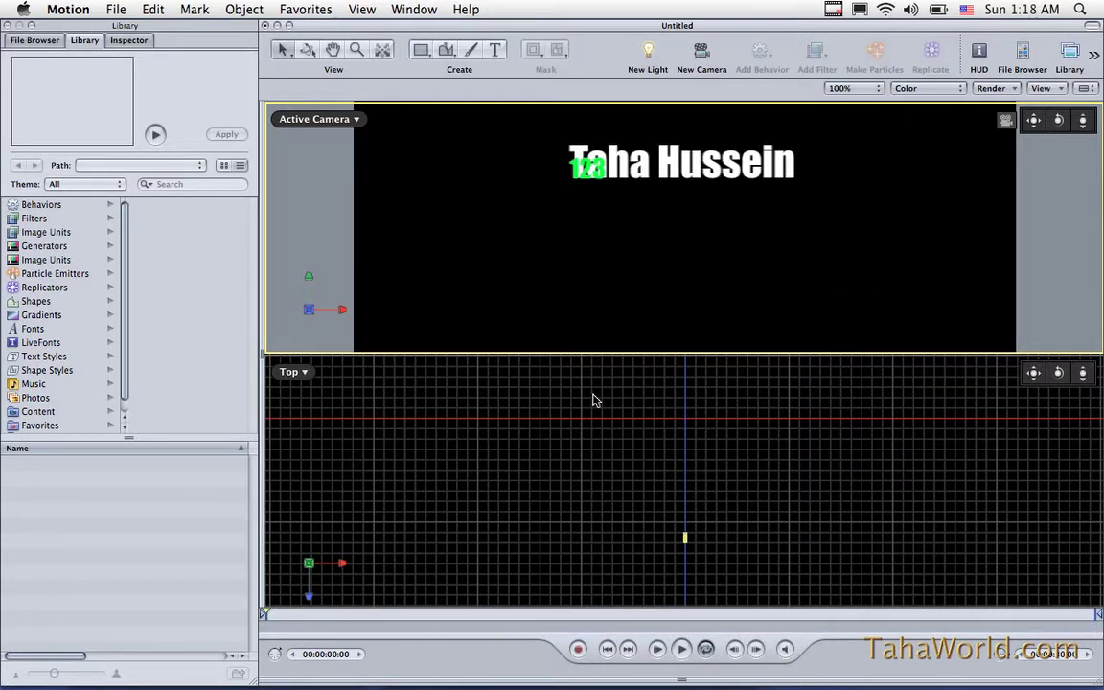
pyautogui.moveTo(569, 389)
pyautogui.mouseDown()
pyautogui.moveTo(673, 436)
pyautogui.moveTo(778, 515)
pyautogui.moveTo(847, 542)
pyautogui.mouseUp()
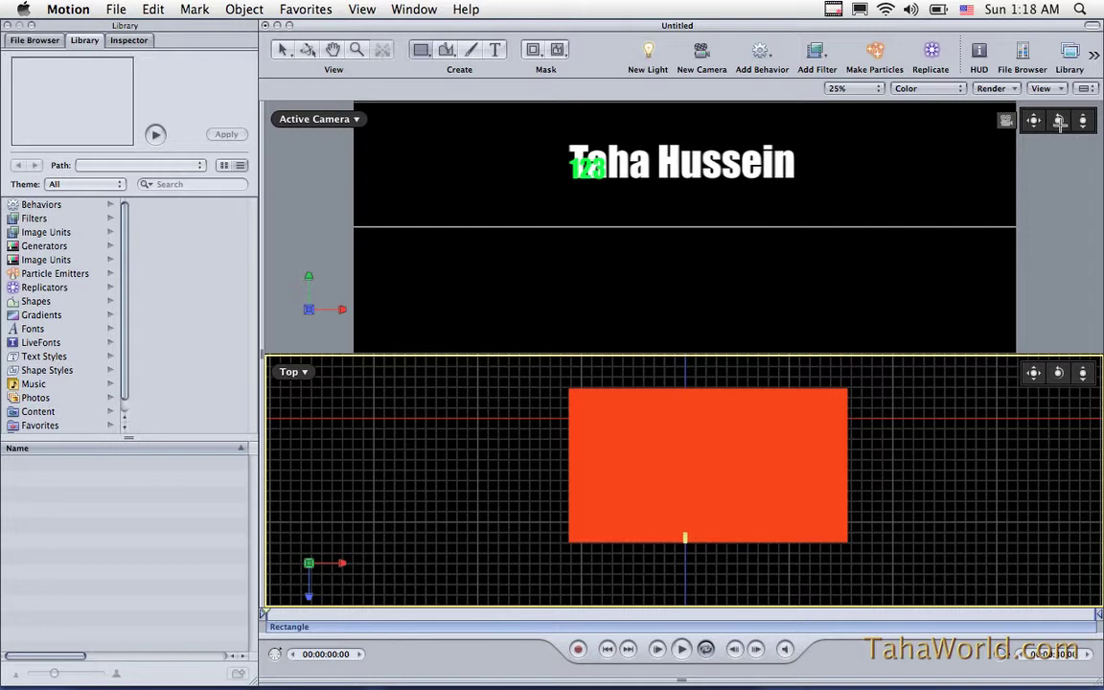
pyautogui.moveTo(1060, 120); pyautogui.dragTo(1060, 171)
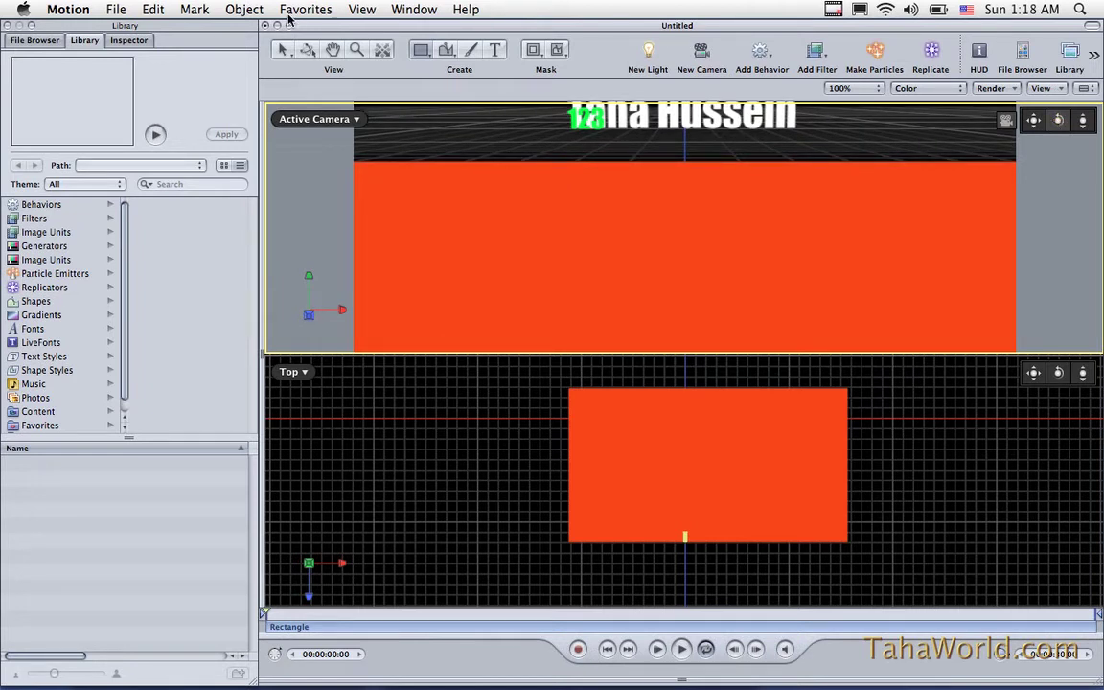
# Move the name text down and forward toward the camera so it stands fully visible on the floor rectangle
pyautogui.click(769, 165)
pyautogui.click(696, 122)
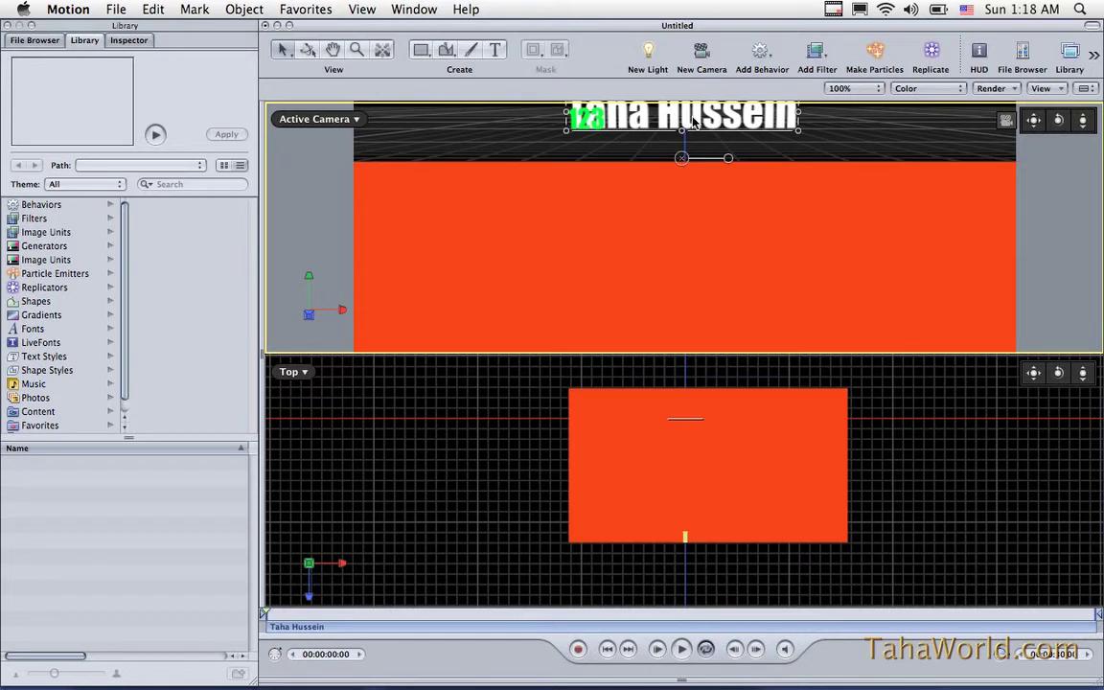
pyautogui.press('q')
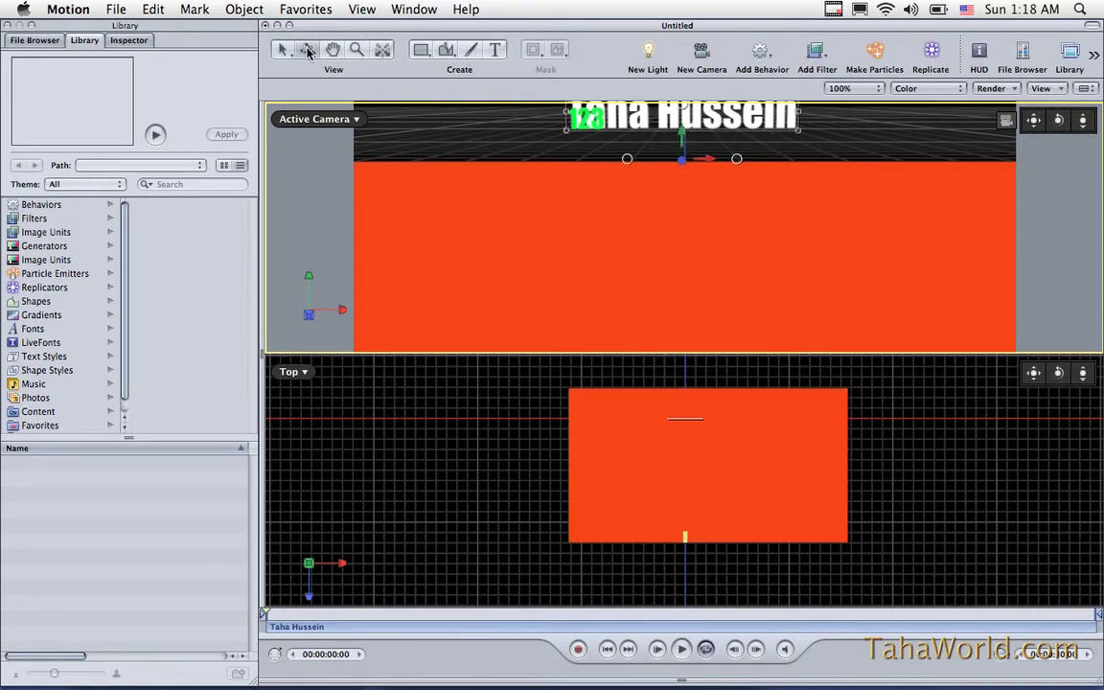
pyautogui.moveTo(686, 141); pyautogui.dragTo(687, 197)
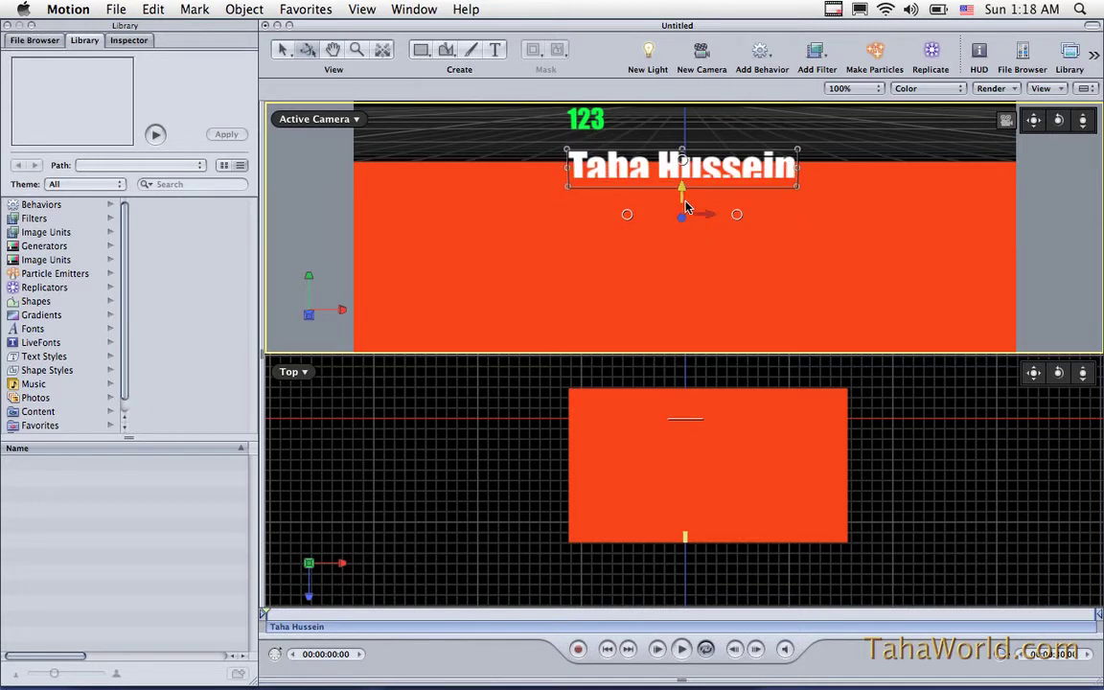
pyautogui.moveTo(679, 256); pyautogui.dragTo(1087, 7)
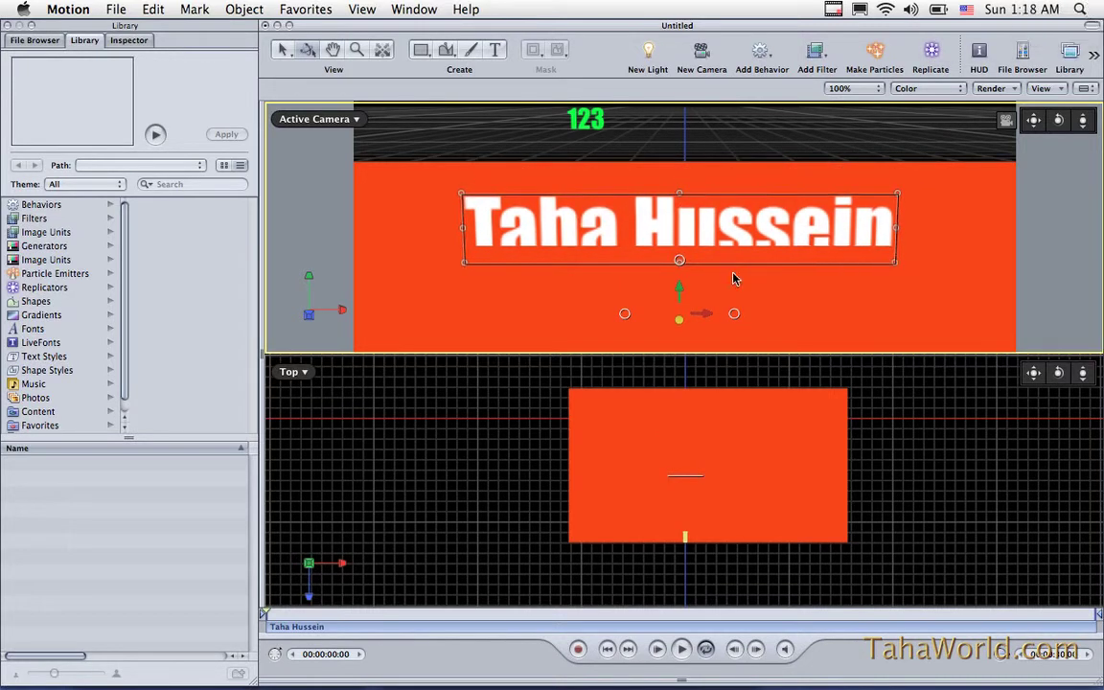
pyautogui.moveTo(678, 290); pyautogui.dragTo(678, 278)
# Move the 123 text about 451 forward along Z and down in front of the name's first letters
pyautogui.click(588, 118)
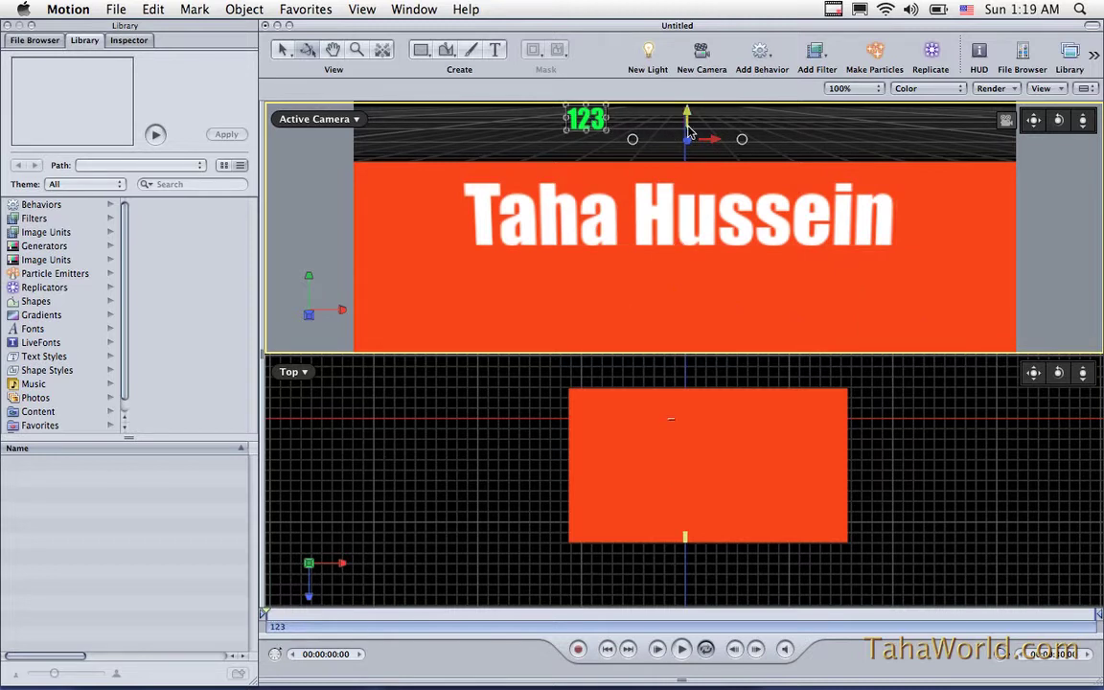
pyautogui.moveTo(706, 125); pyautogui.dragTo(1103, 3)
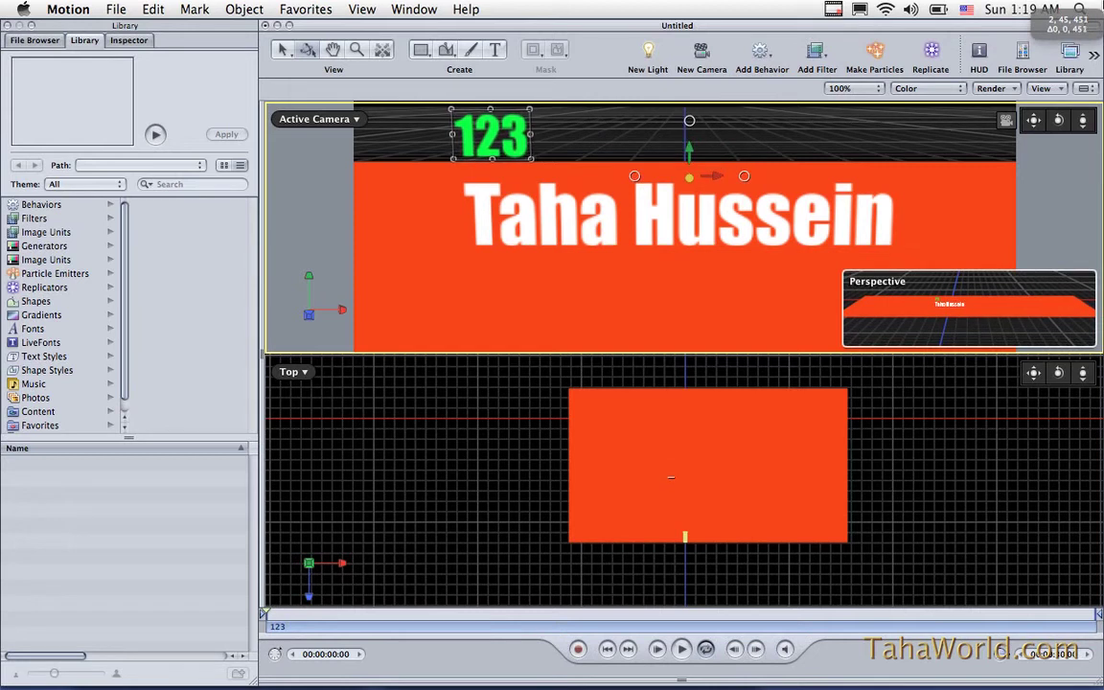
pyautogui.moveTo(555, 124); pyautogui.dragTo(525, 227)
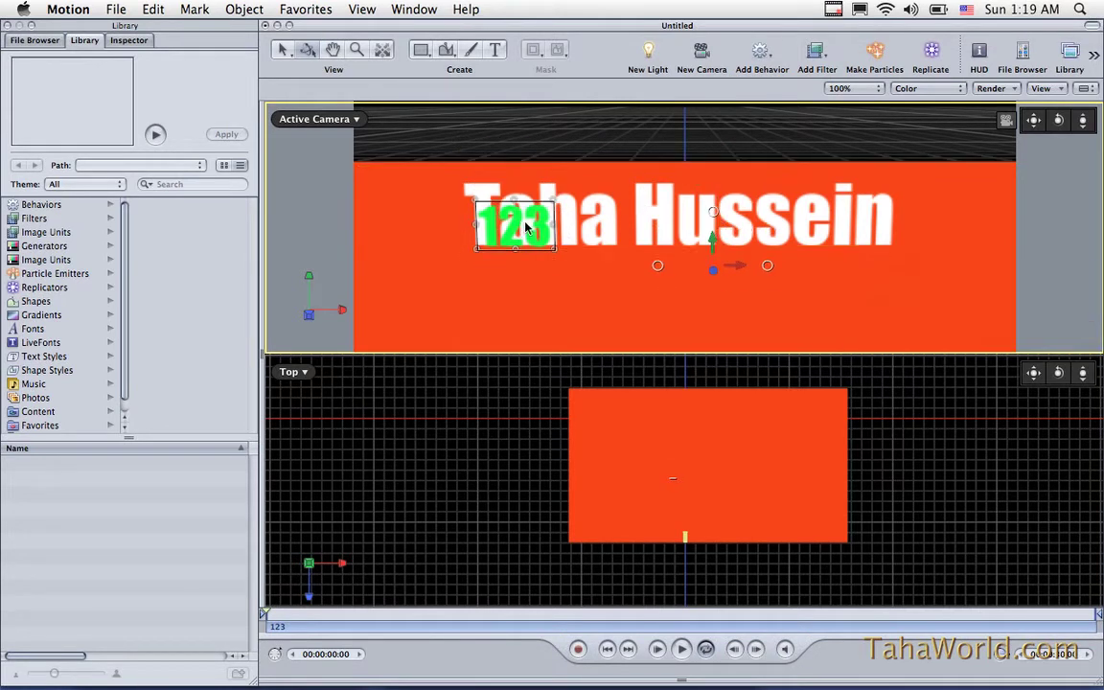
pyautogui.moveTo(714, 244)
pyautogui.mouseDown()
pyautogui.moveTo(716, 267)
pyautogui.moveTo(714, 246)
pyautogui.mouseUp()
# Orbit the active camera slightly and change the floor rectangle's fill colour to off-white
pyautogui.moveTo(1059, 121); pyautogui.dragTo(1062, 125)
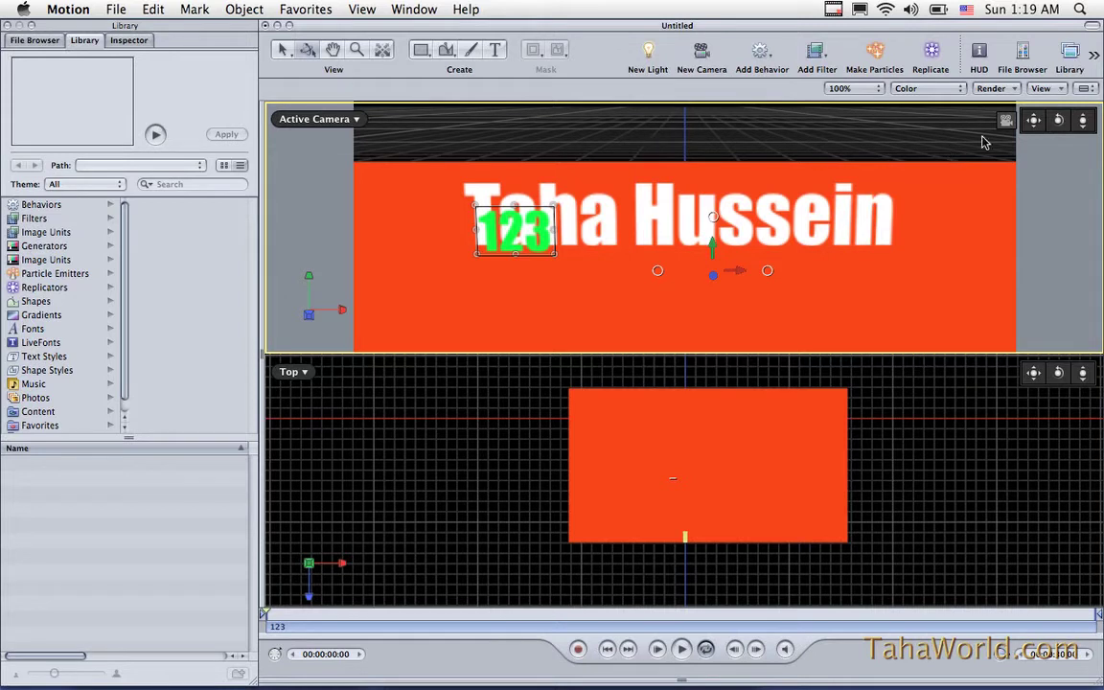
pyautogui.moveTo(1061, 125); pyautogui.dragTo(1061, 126)
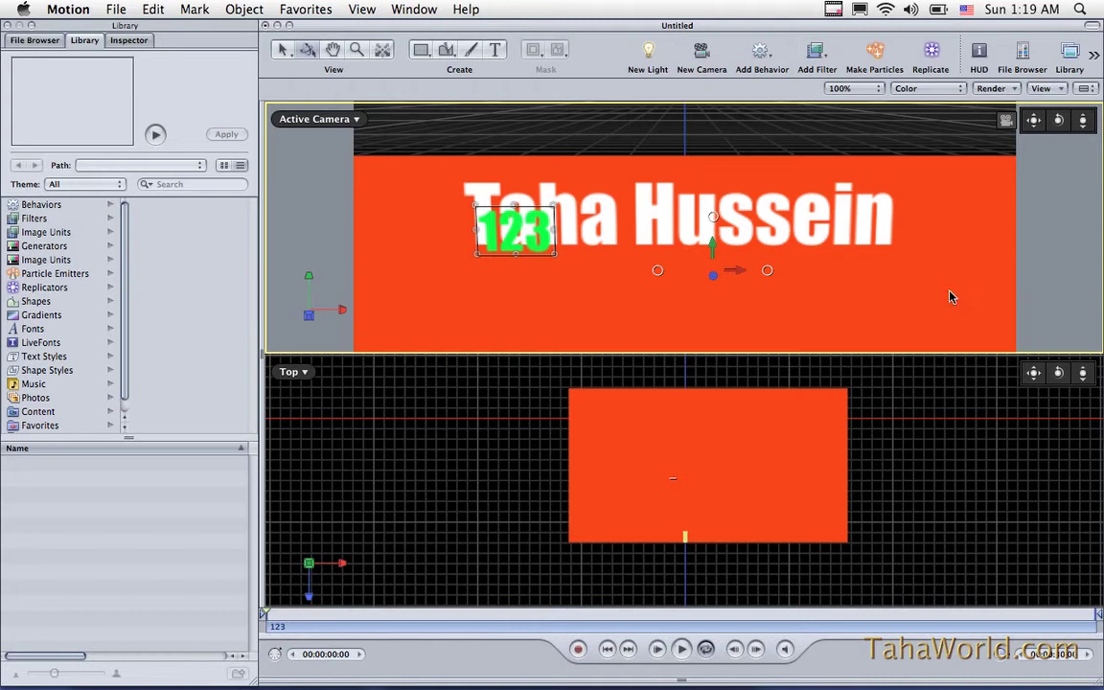
pyautogui.click(686, 451)
pyautogui.click(979, 54)
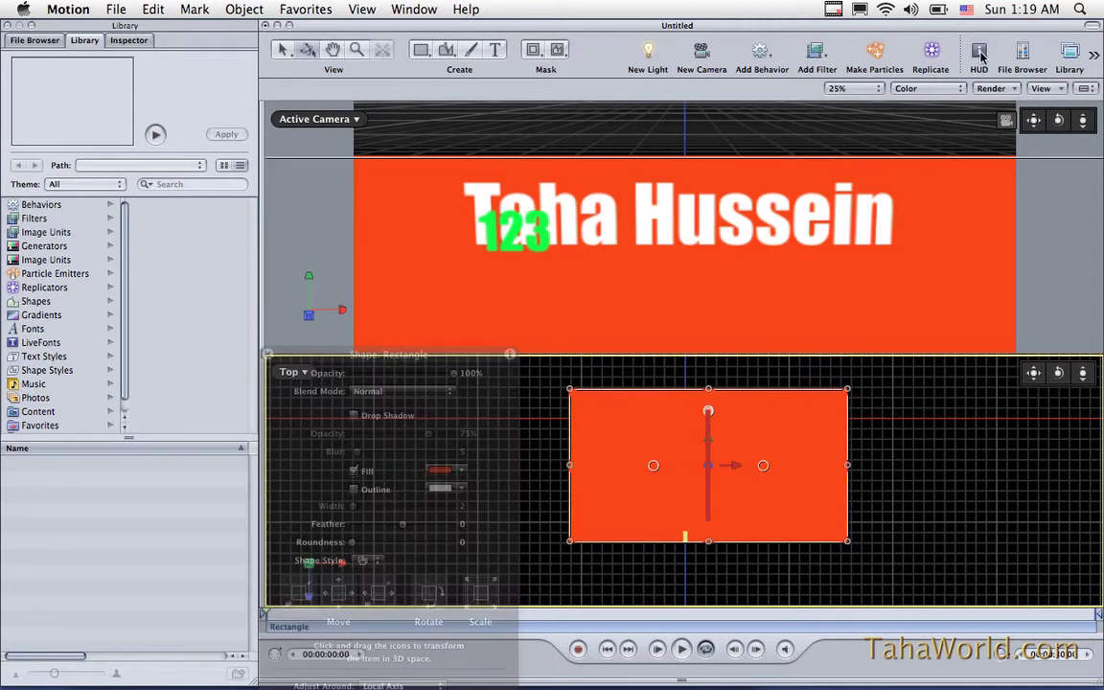
pyautogui.click(462, 470)
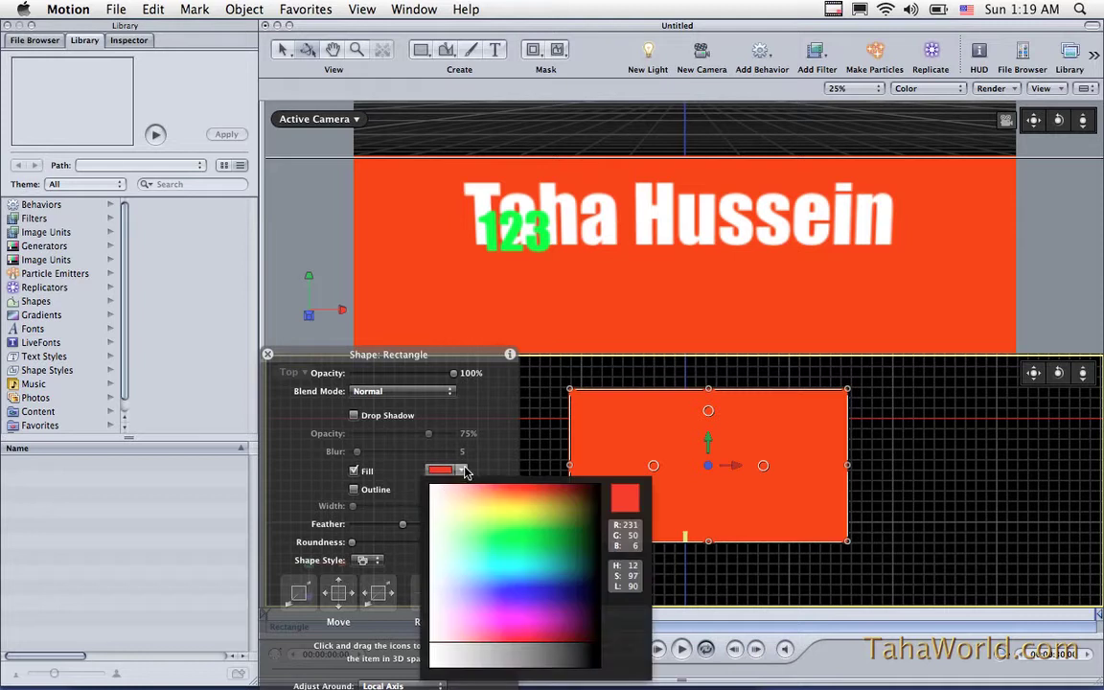
pyautogui.click(441, 504)
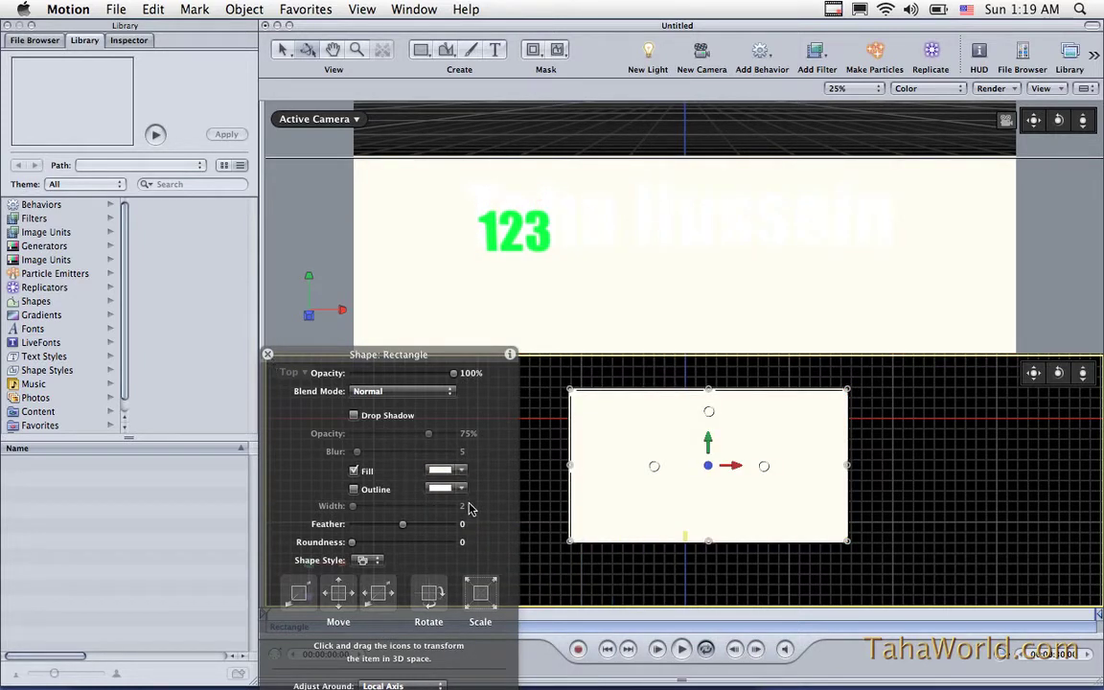
# Change the floor rectangle's fill colour to light peach and close its floating settings
pyautogui.click(462, 472)
pyautogui.moveTo(470, 494); pyautogui.dragTo(463, 496)
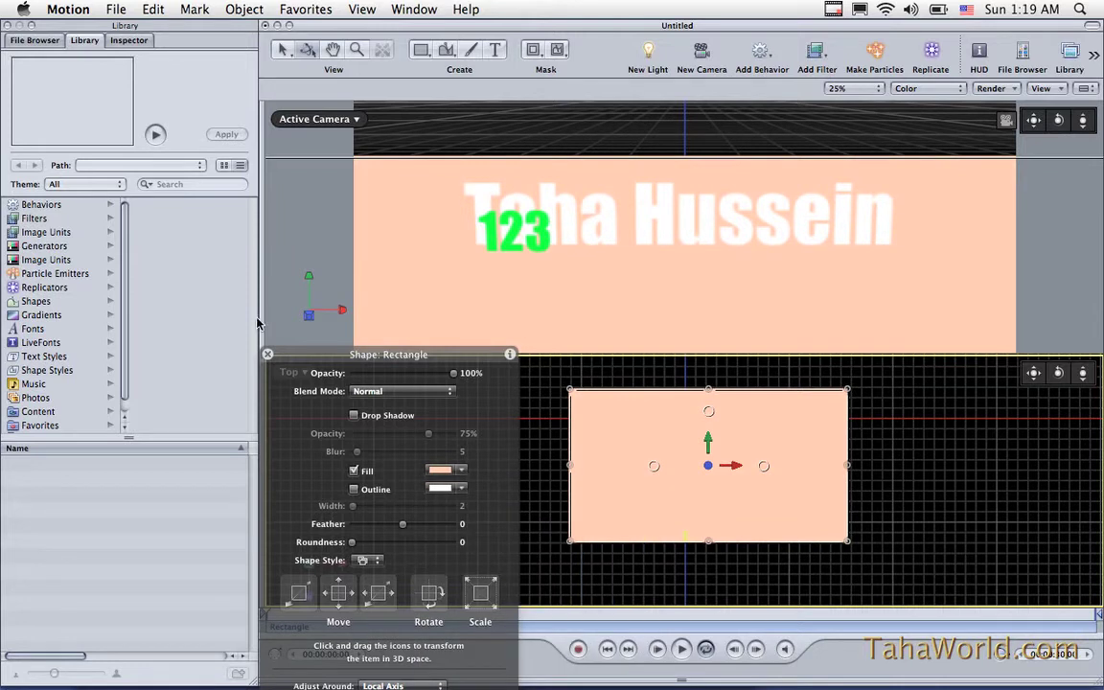
pyautogui.click(269, 356)
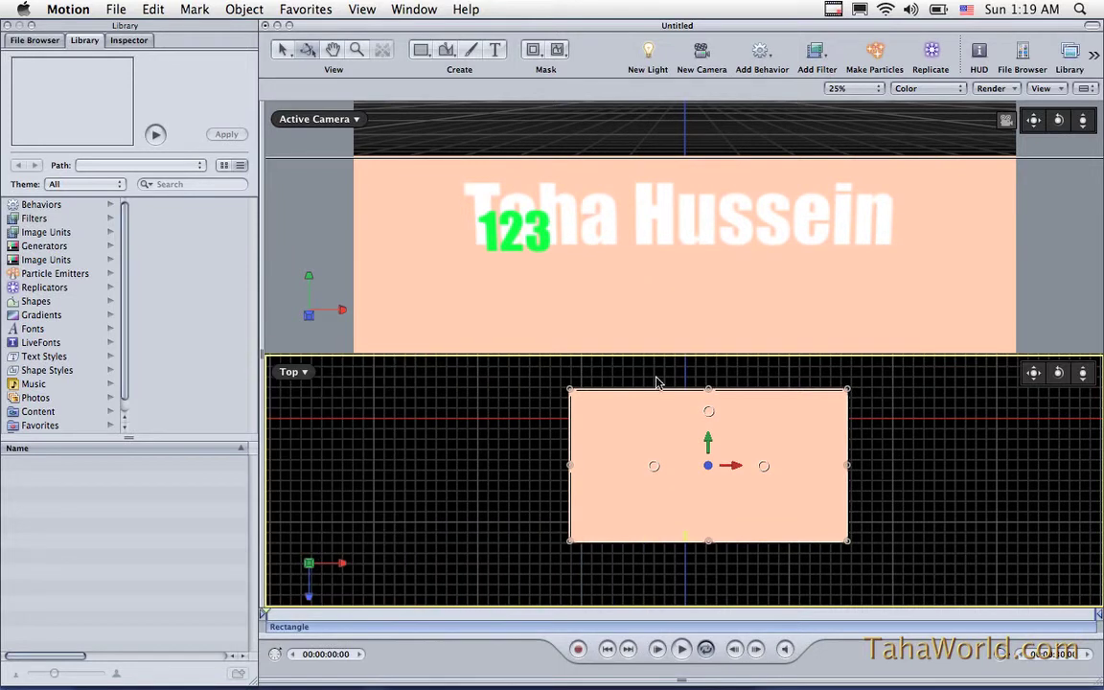
# Add a new light to the scene and display the project's layers and the light's parameters
pyautogui.click(244, 9)
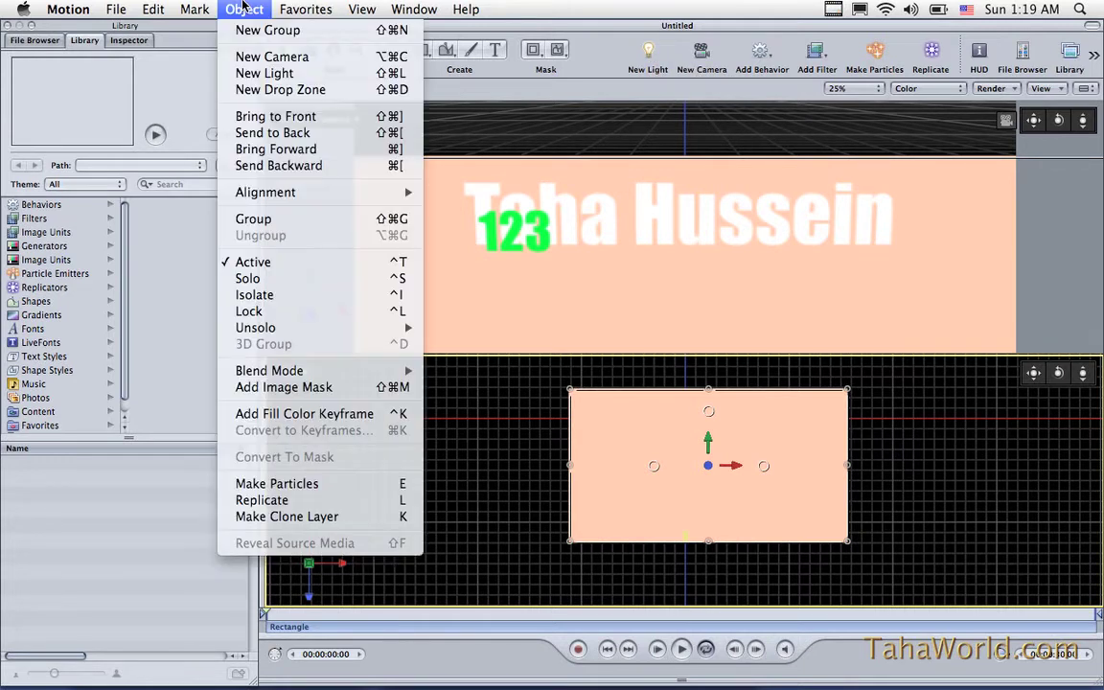
pyautogui.click(234, 74)
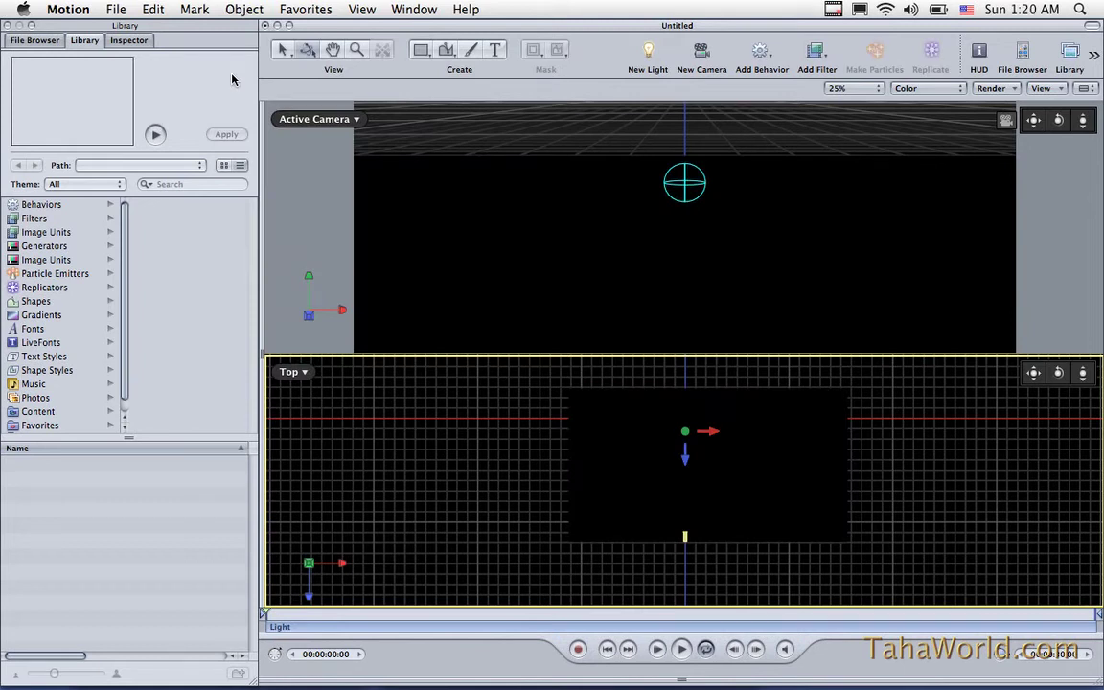
pyautogui.press('F5')
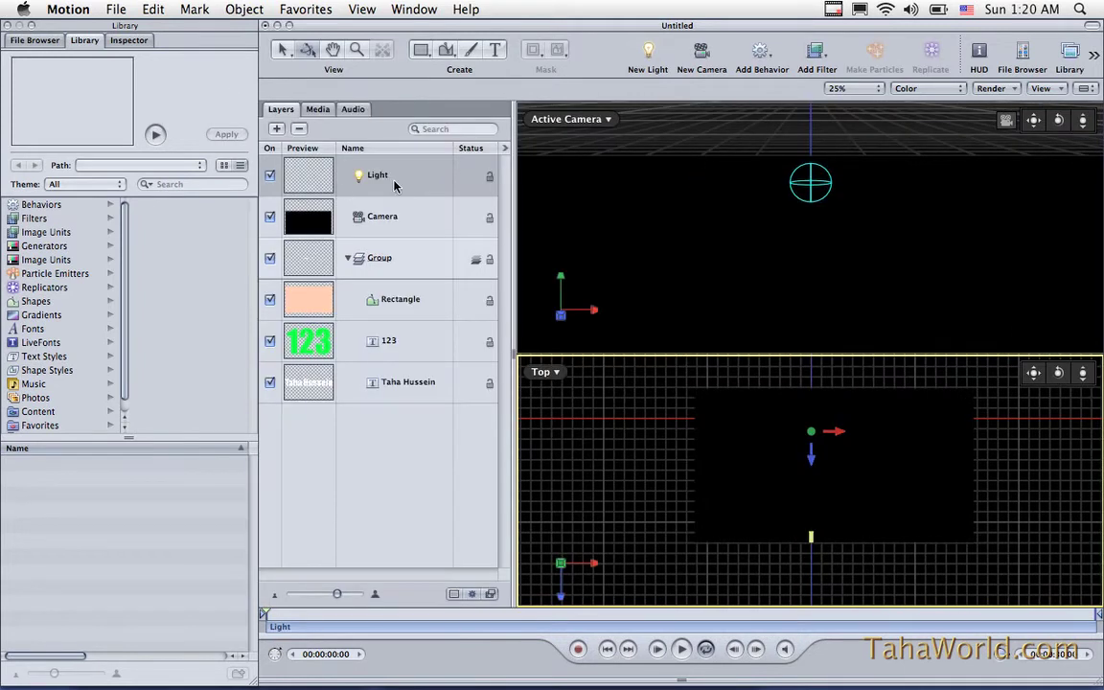
pyautogui.click(139, 41)
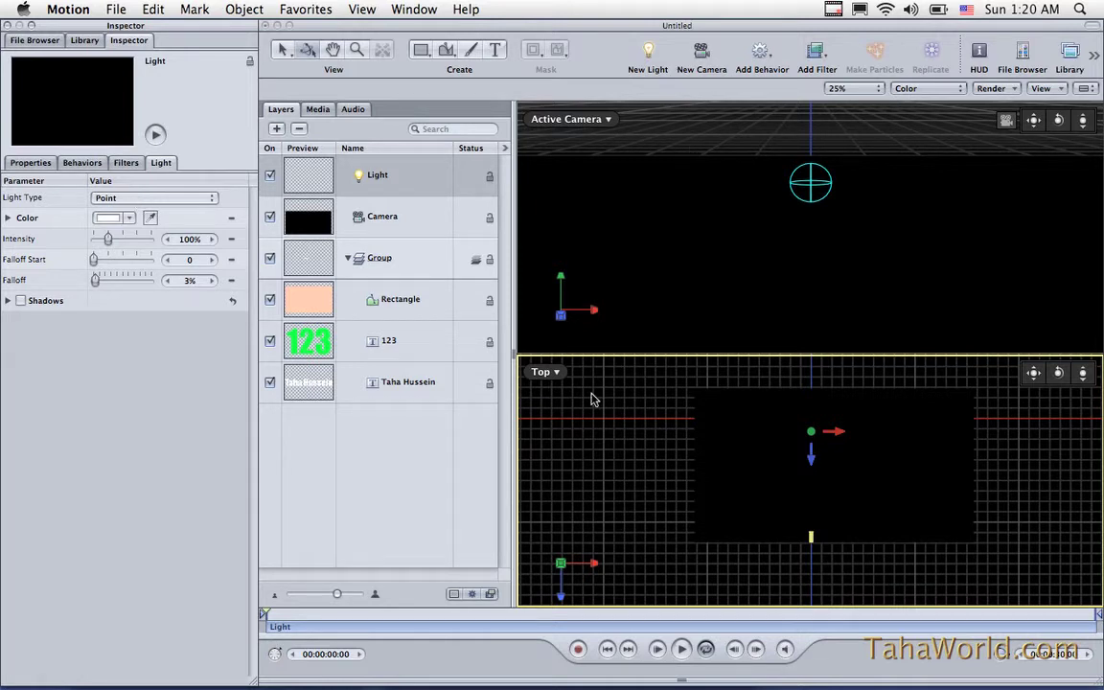
# Switch the lower viewport to the Right view and raise the light vertically to about Y 175
pyautogui.click(555, 373)
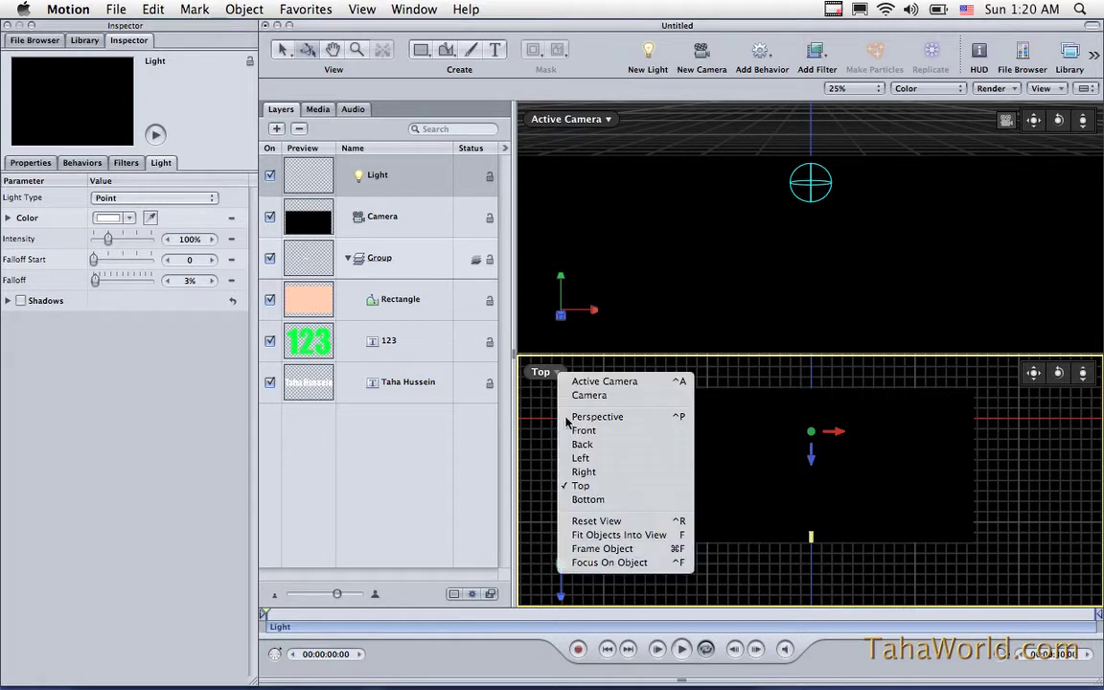
pyautogui.click(581, 472)
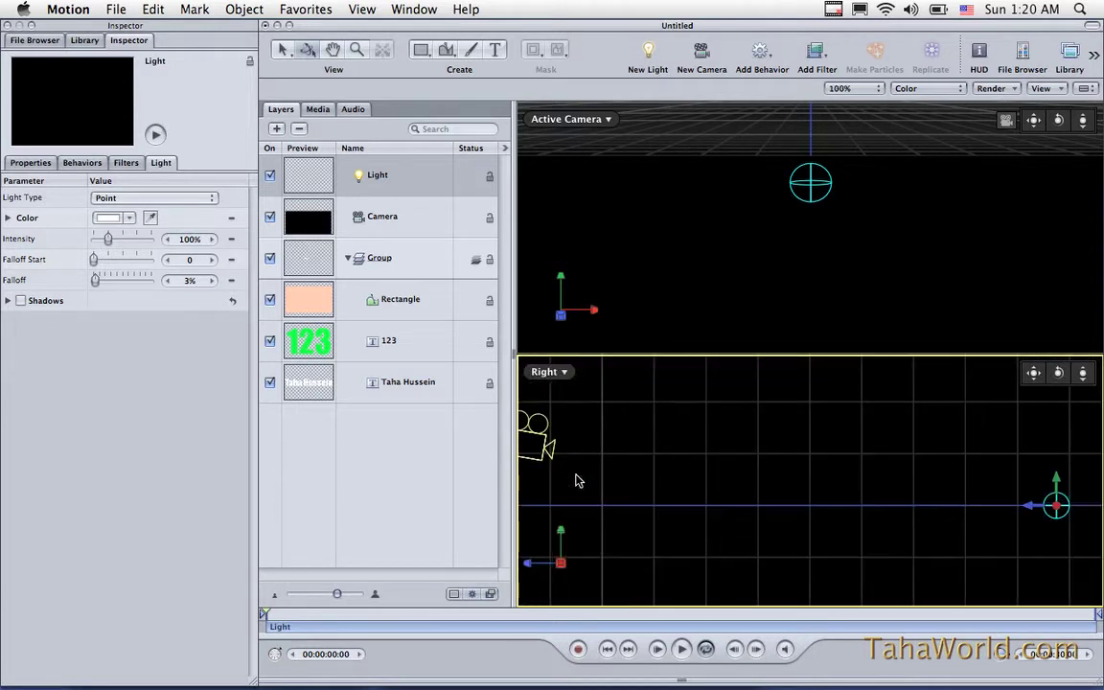
pyautogui.click(757, 434)
pyautogui.press('super+minus')
pyautogui.press('super+minus')
pyautogui.press('super+minus')
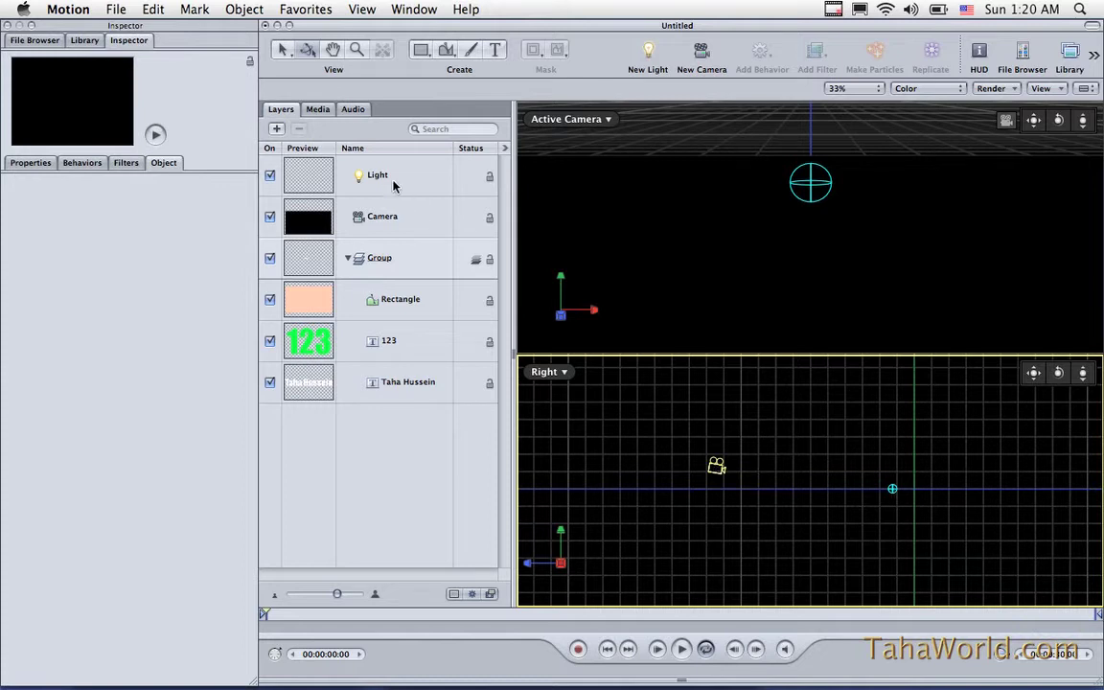
pyautogui.click(365, 177)
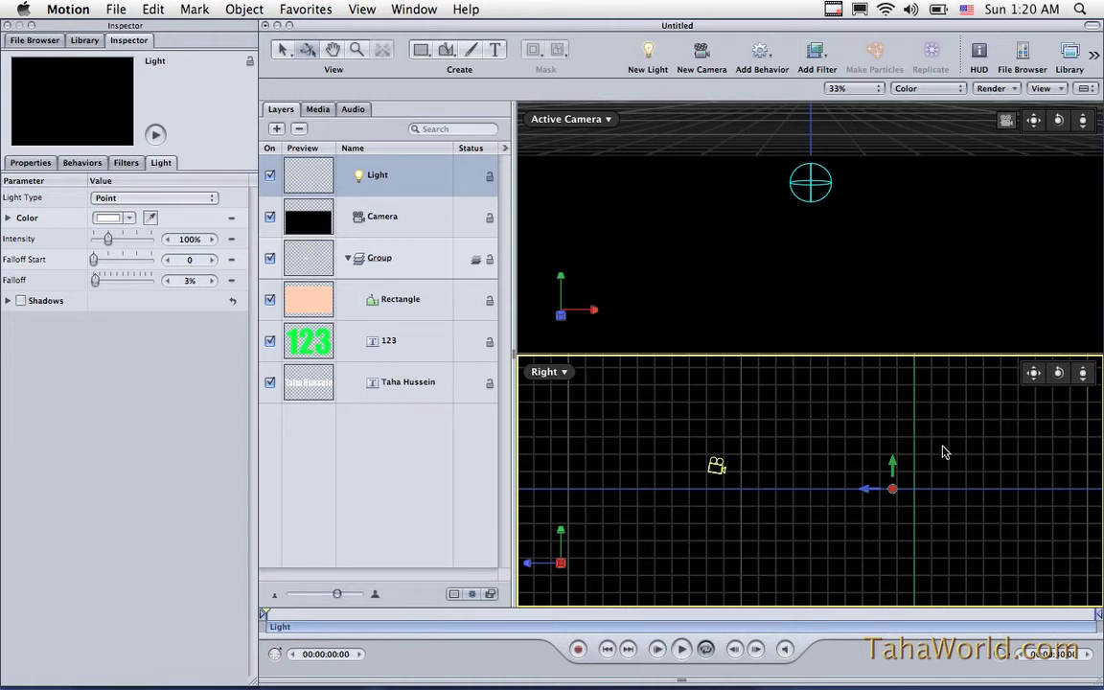
pyautogui.moveTo(971, 390); pyautogui.dragTo(739, 552)
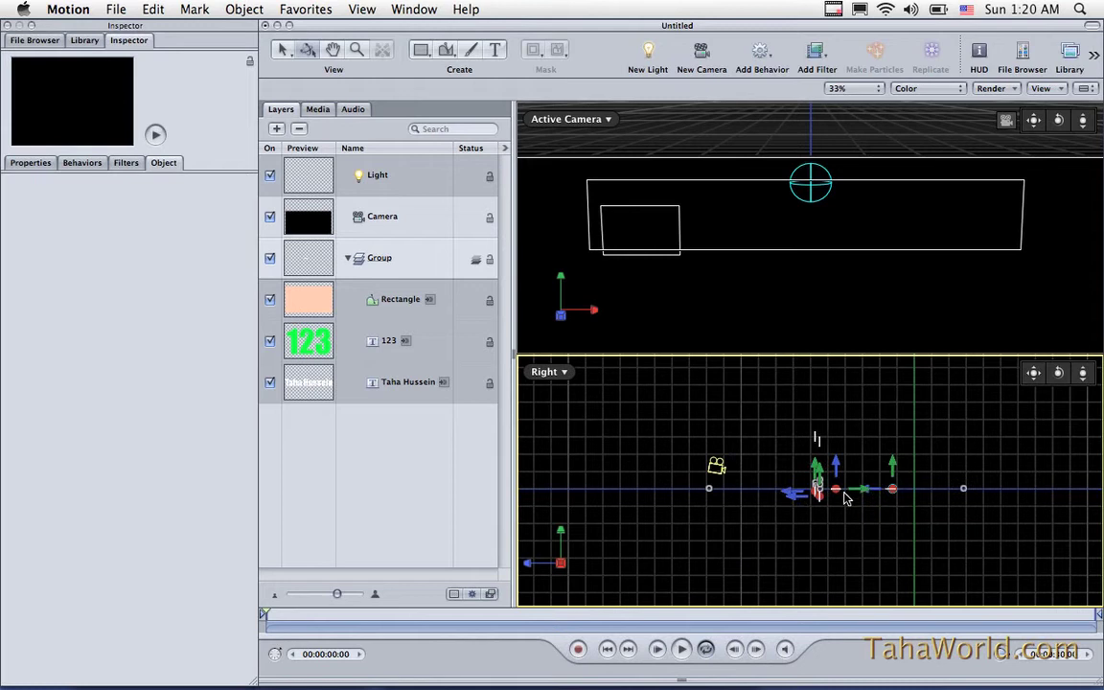
pyautogui.click(488, 240)
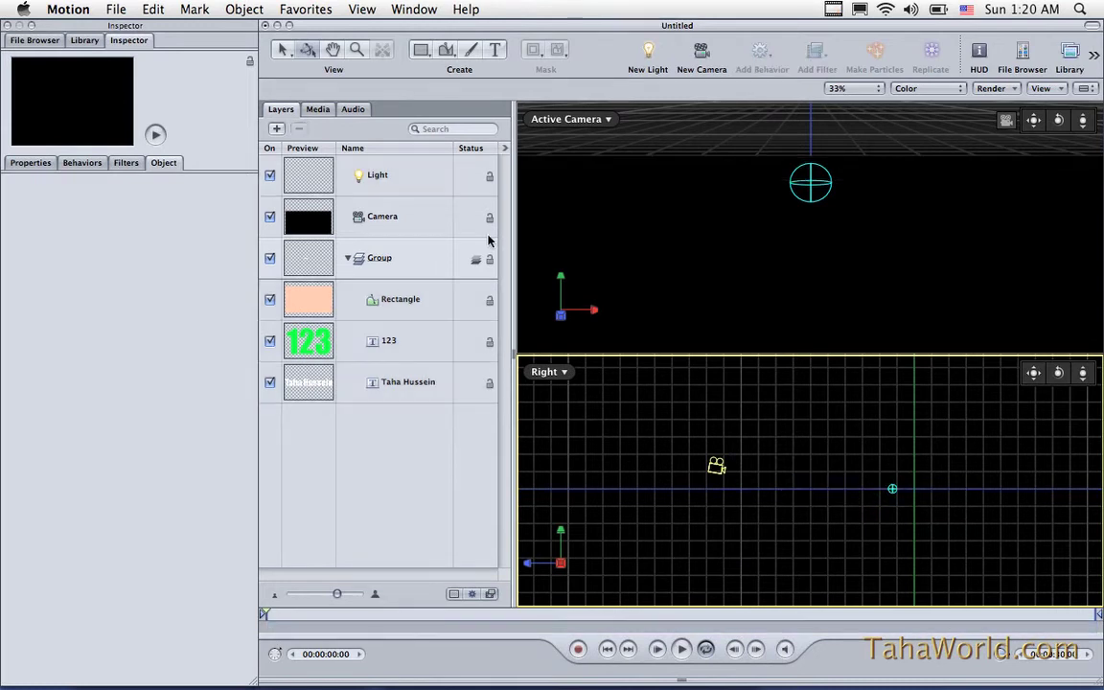
pyautogui.click(396, 181)
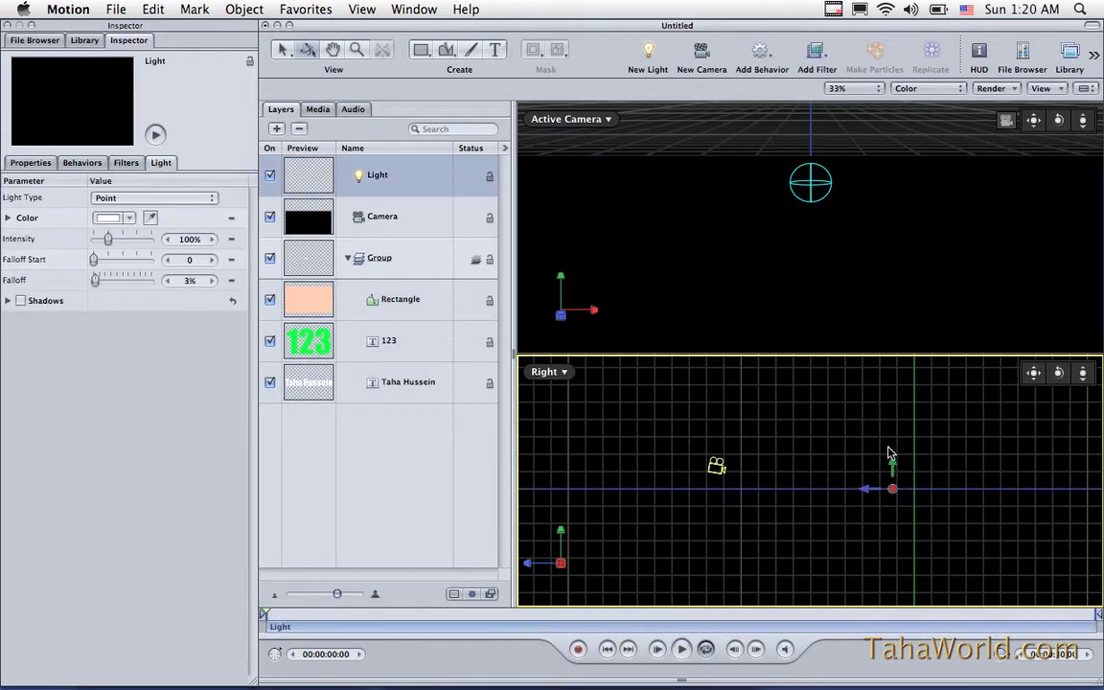
pyautogui.moveTo(892, 470)
pyautogui.mouseDown()
pyautogui.moveTo(893, 427)
pyautogui.moveTo(895, 466)
pyautogui.mouseUp()
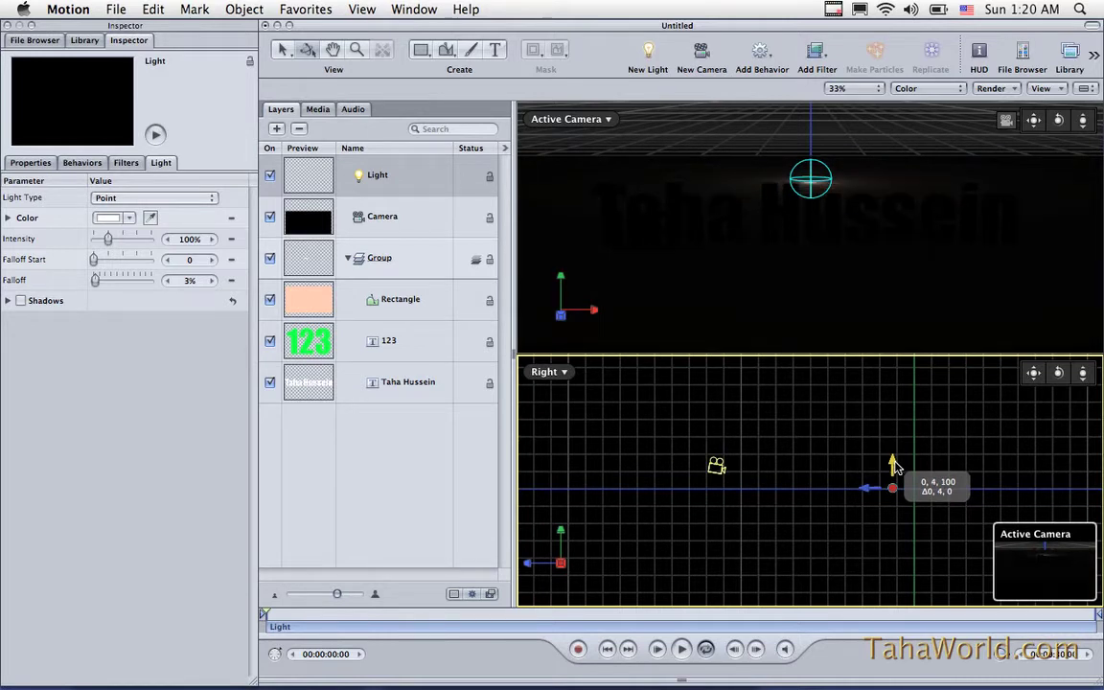
pyautogui.moveTo(894, 466); pyautogui.dragTo(893, 429)
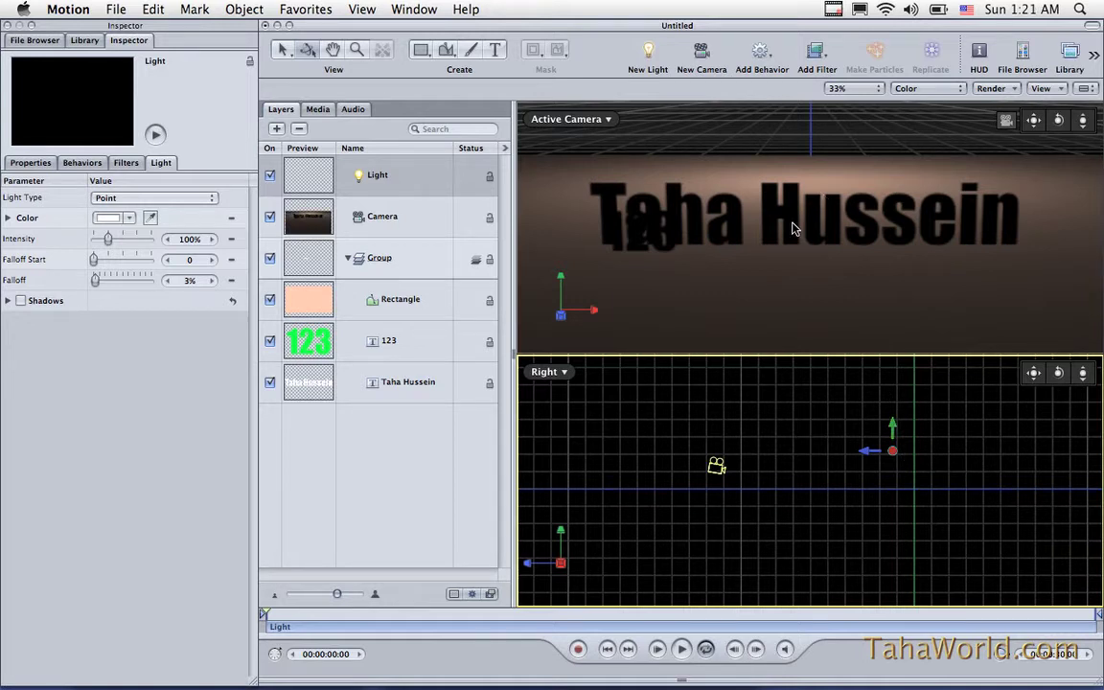
# Move the light forward along Z until it is just short of the camera and set its intensity to 128%
pyautogui.moveTo(863, 455); pyautogui.dragTo(812, 439)
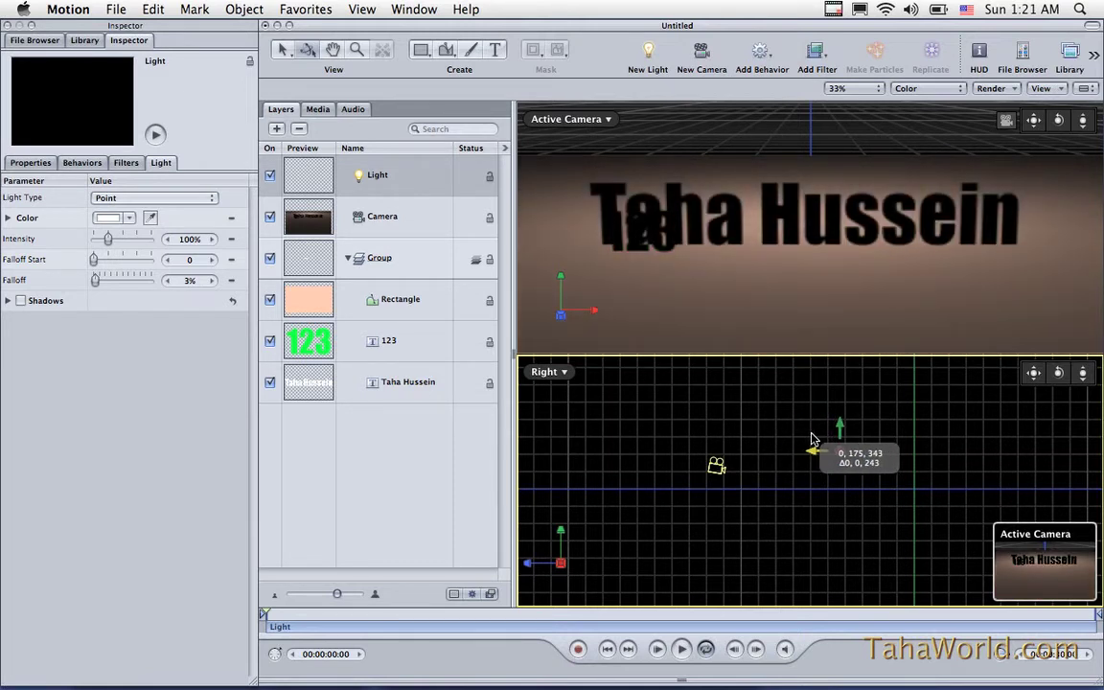
pyautogui.moveTo(811, 439); pyautogui.dragTo(730, 443)
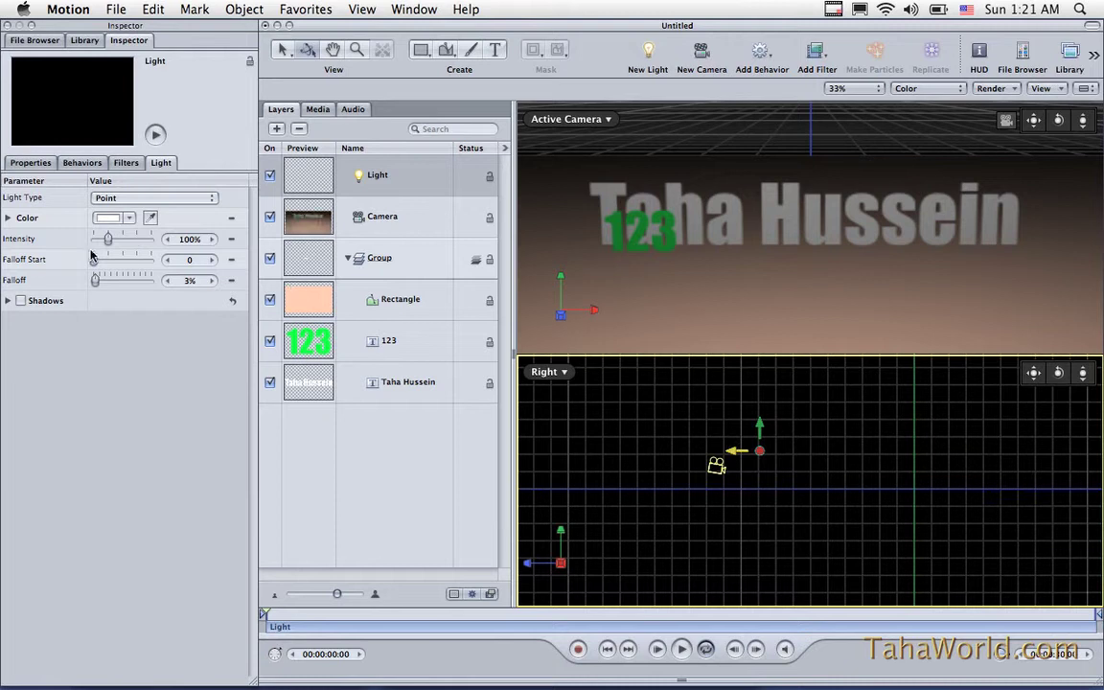
pyautogui.moveTo(112, 243)
pyautogui.mouseDown()
pyautogui.moveTo(126, 242)
pyautogui.moveTo(114, 244)
pyautogui.mouseUp()
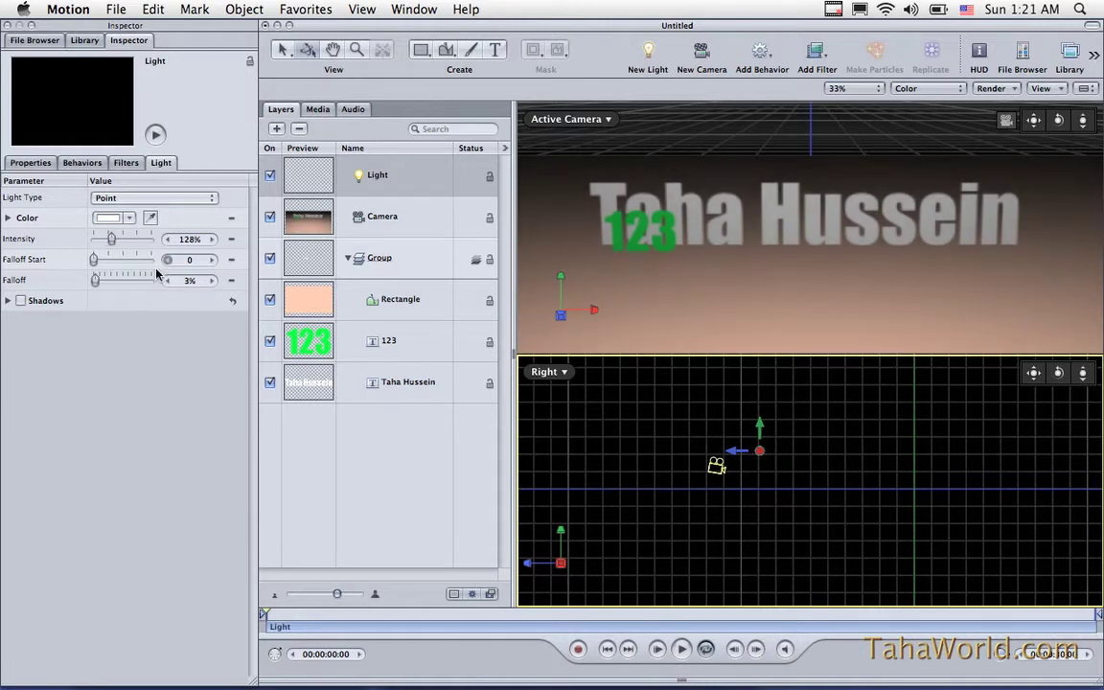
# Change the light's type to Ambient and set its intensity to 93%
pyautogui.click(150, 198)
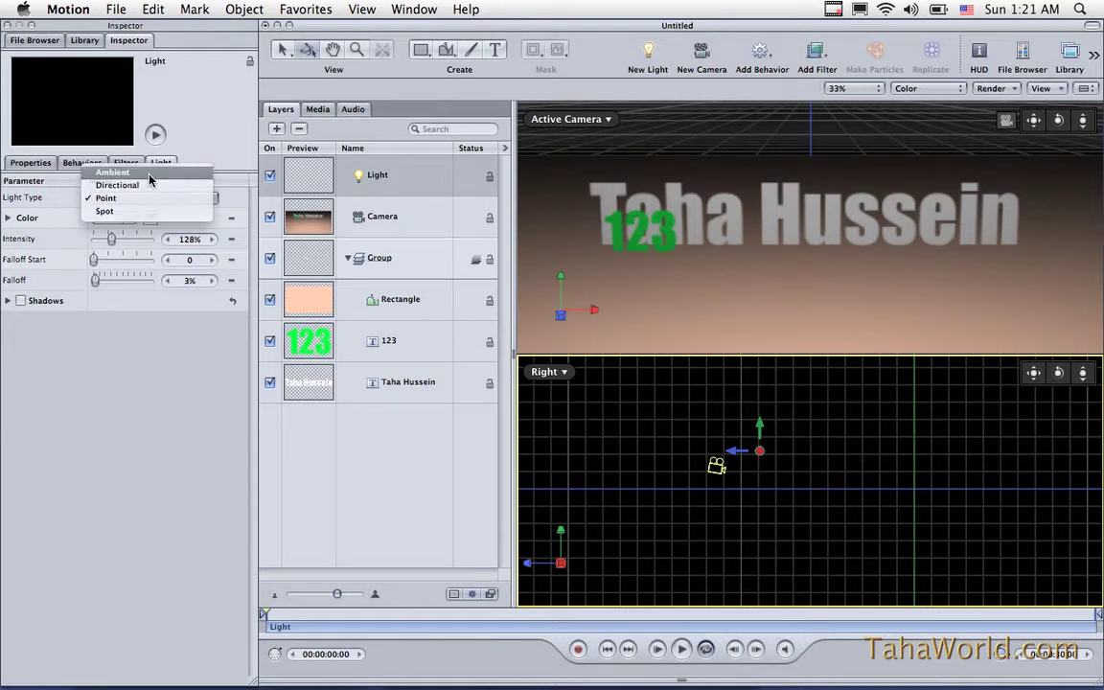
pyautogui.click(150, 180)
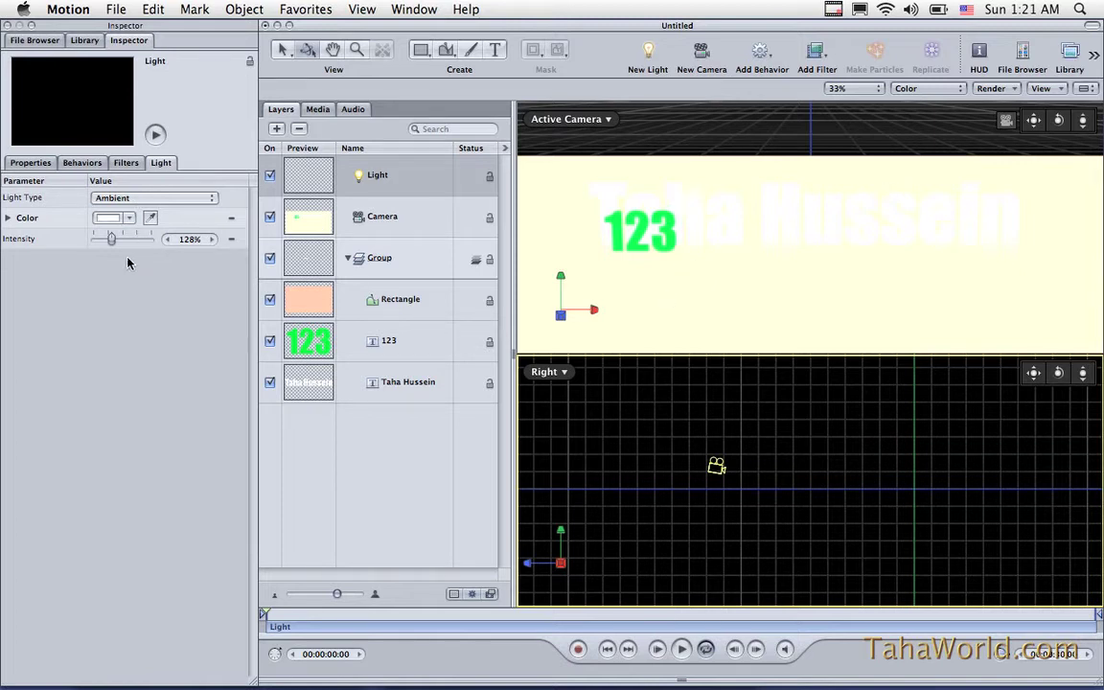
pyautogui.moveTo(113, 242); pyautogui.dragTo(109, 243)
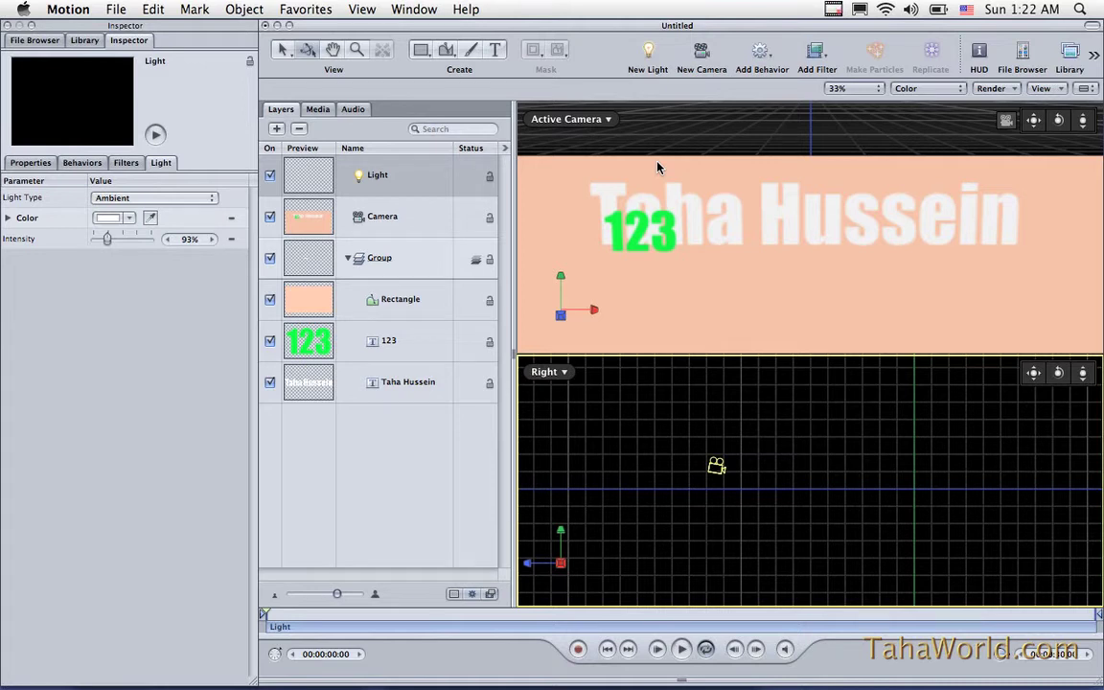
# Add a second light, make it a Spot light, and move it up and forward to about 0, 52, 638
pyautogui.click(647, 53)
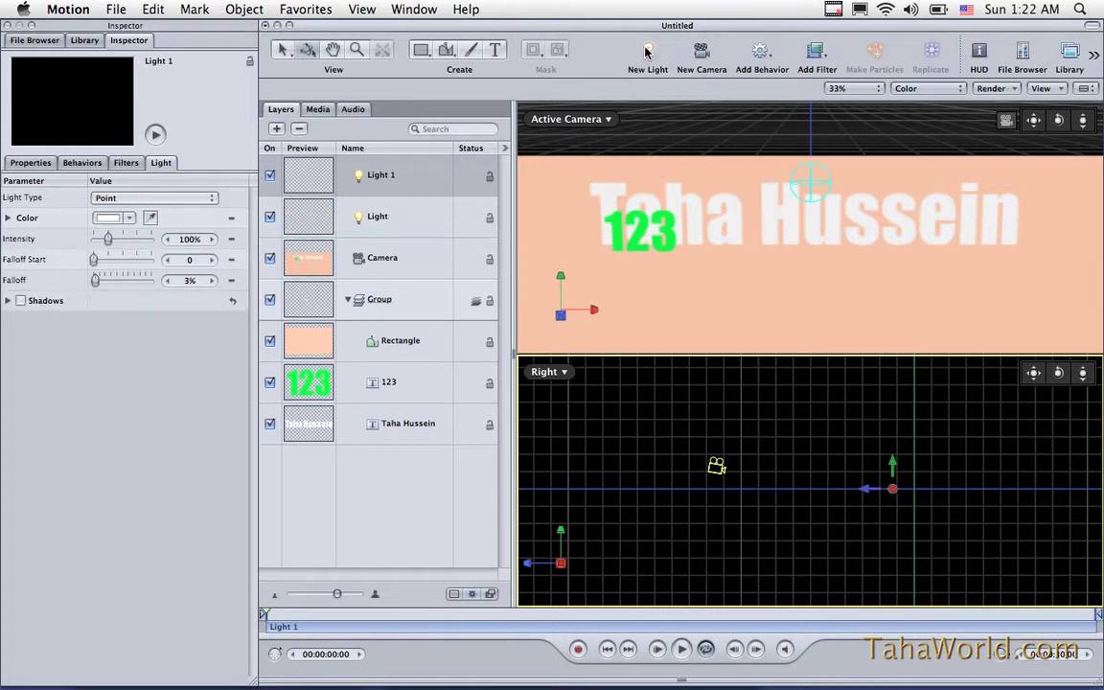
pyautogui.click(130, 198)
pyautogui.click(130, 211)
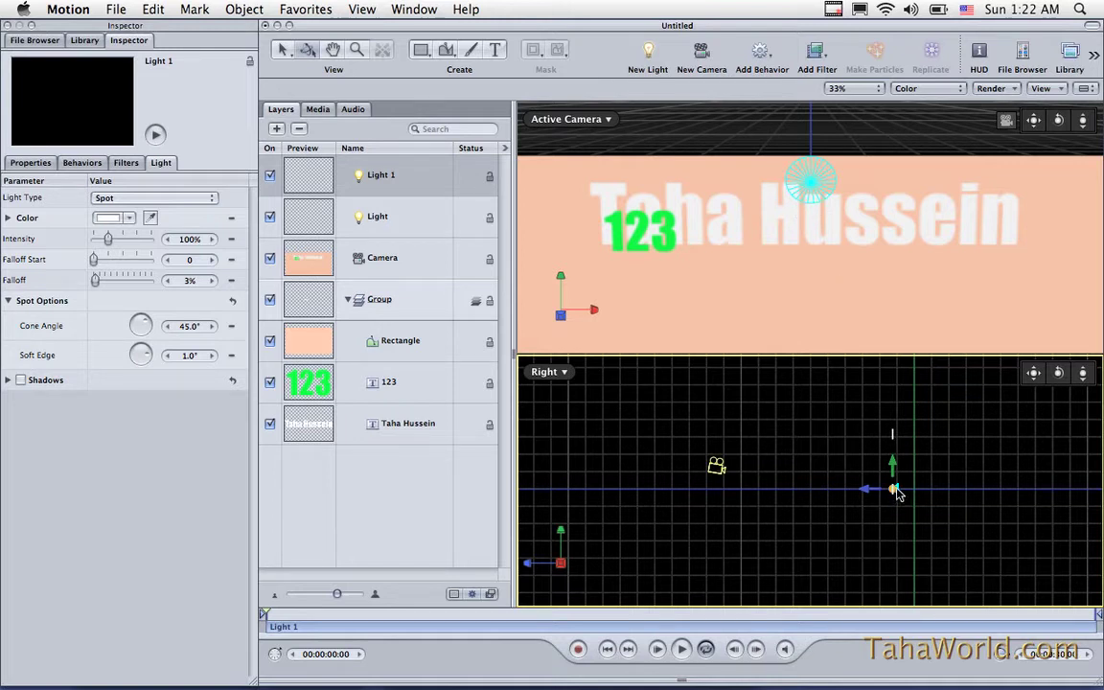
pyautogui.moveTo(891, 466); pyautogui.dragTo(751, 486)
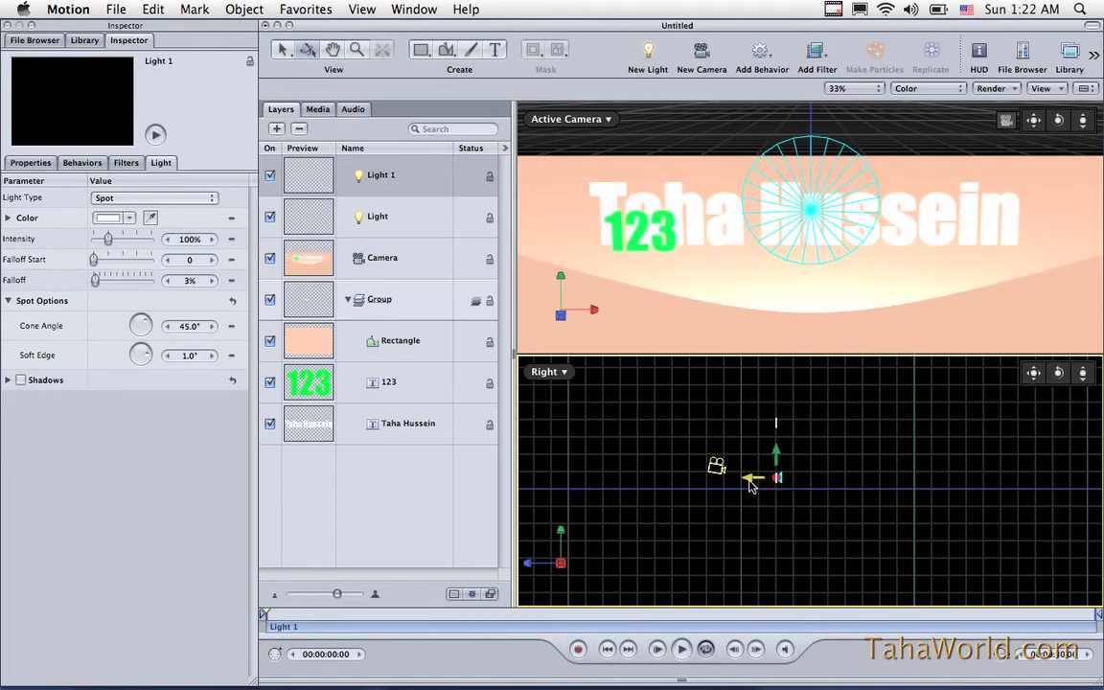
# Dim the ambient light to 27% intensity
pyautogui.click(399, 221)
pyautogui.moveTo(107, 246); pyautogui.dragTo(99, 246)
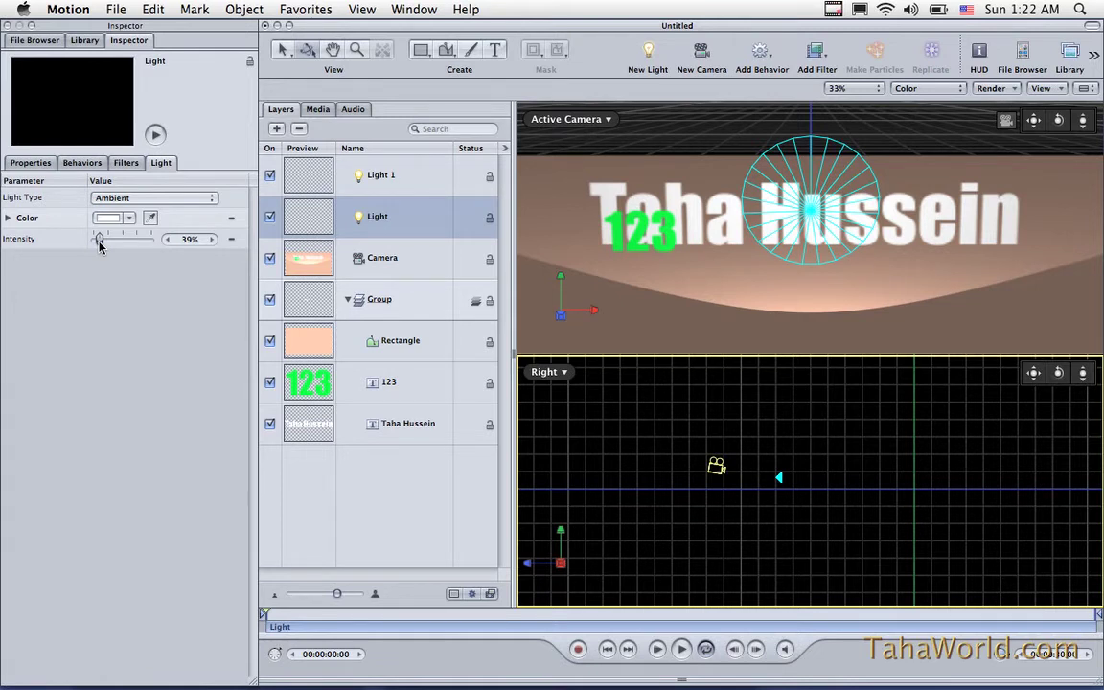
pyautogui.moveTo(98, 246); pyautogui.dragTo(97, 247)
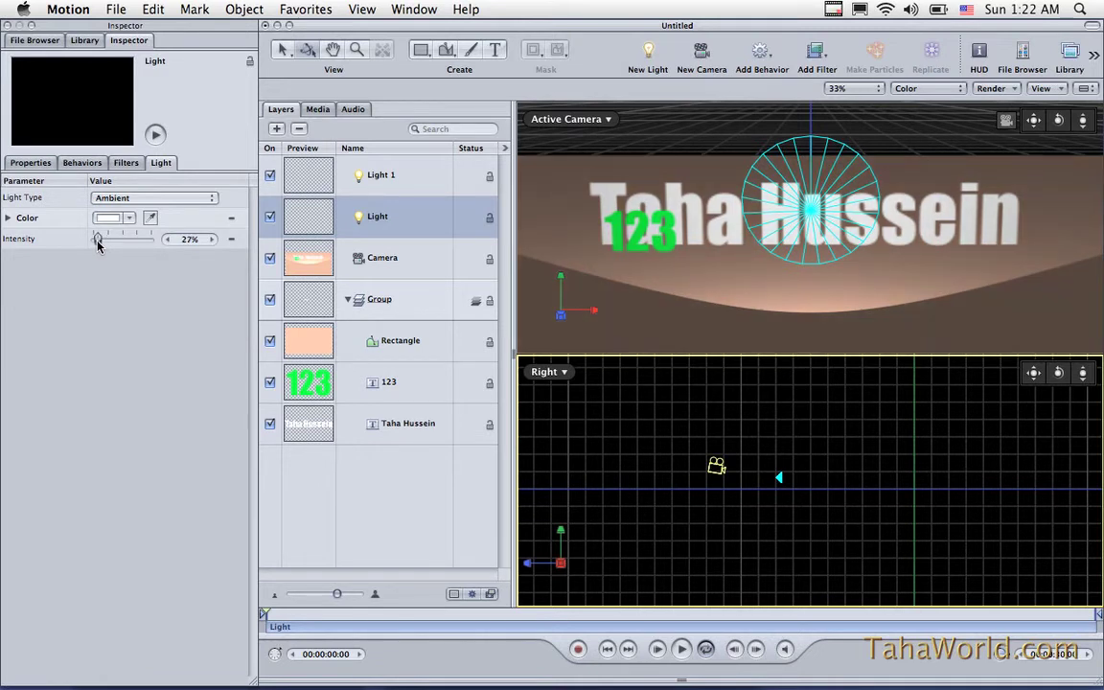
# Reposition the spot light slightly farther back from the camera and higher, so its pool of light covers both texts
pyautogui.click(402, 175)
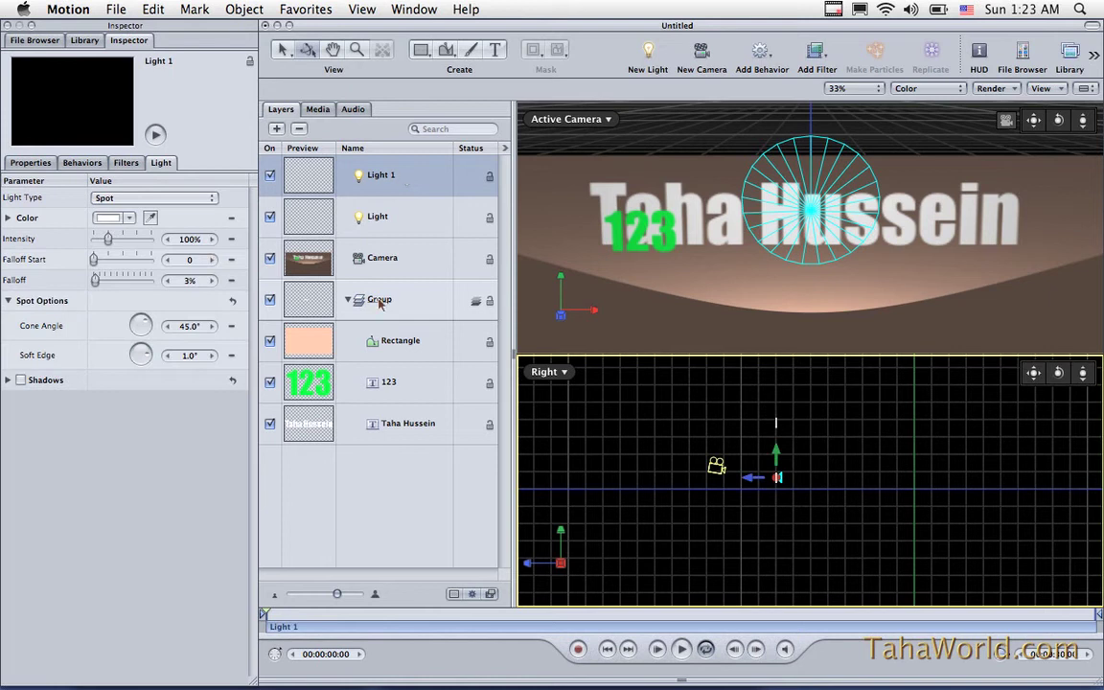
pyautogui.moveTo(748, 476); pyautogui.dragTo(797, 483)
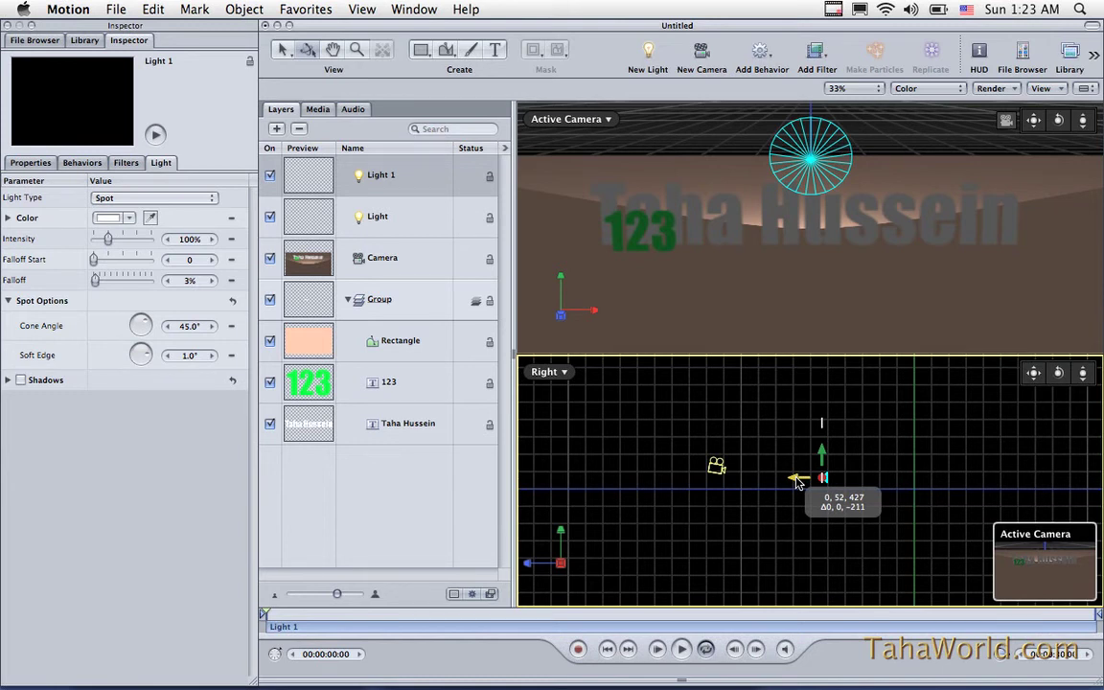
pyautogui.moveTo(797, 483); pyautogui.dragTo(780, 444)
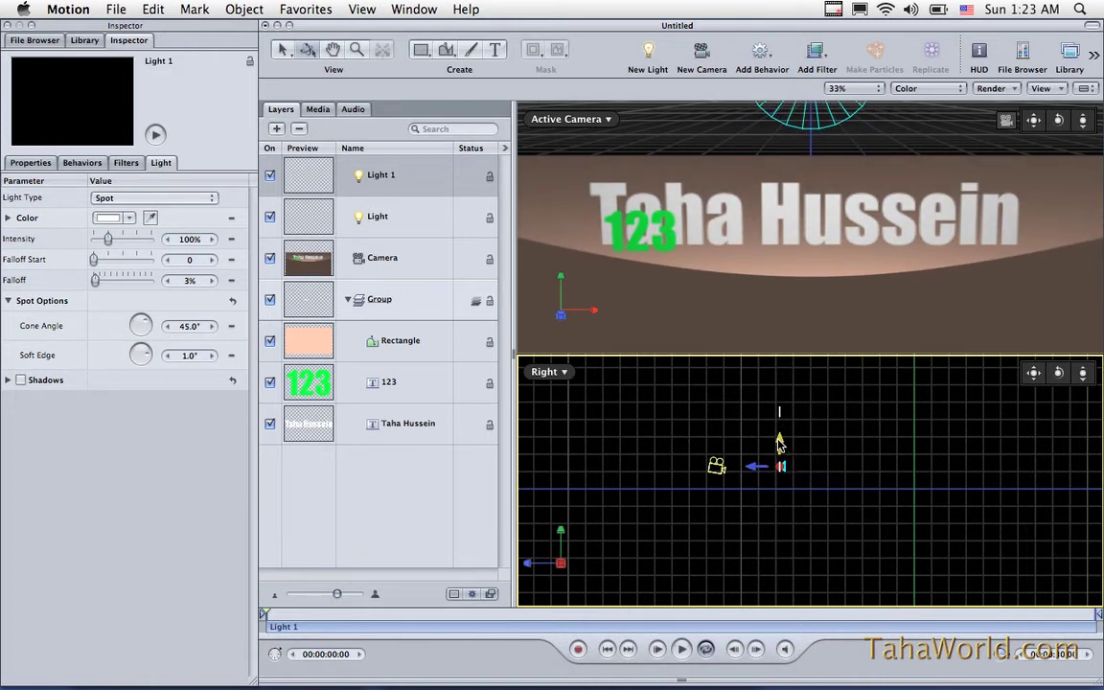
# Switch to a single-viewport layout showing the Active Camera and hide the layers list
pyautogui.click(1089, 88)
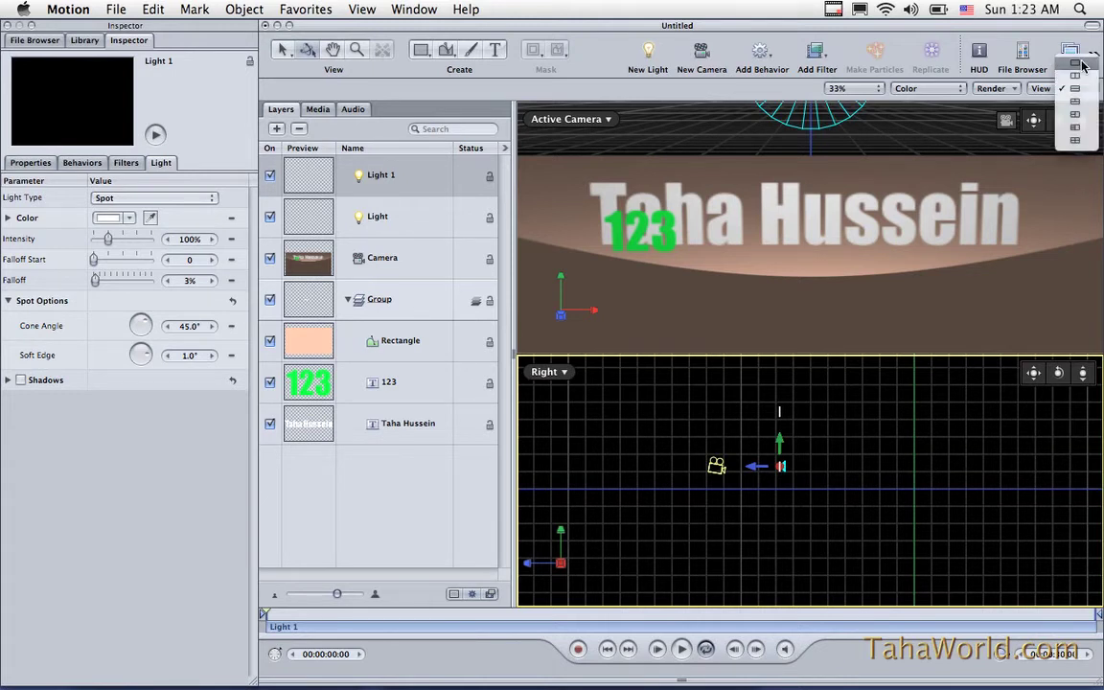
pyautogui.click(1077, 63)
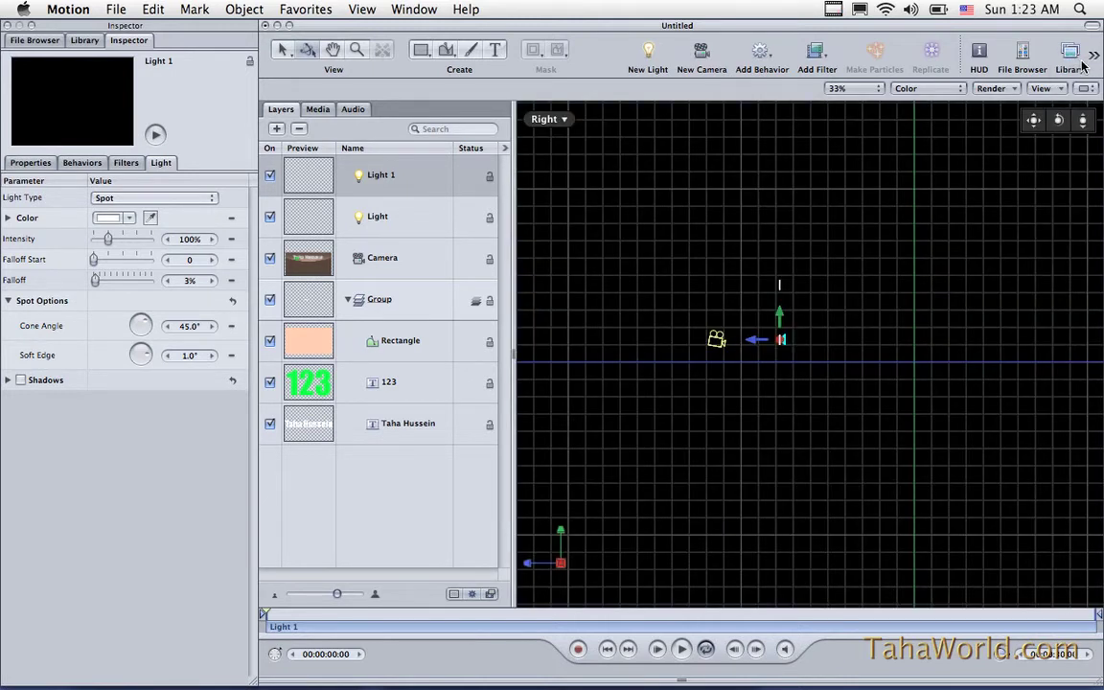
pyautogui.click(553, 123)
pyautogui.click(594, 121)
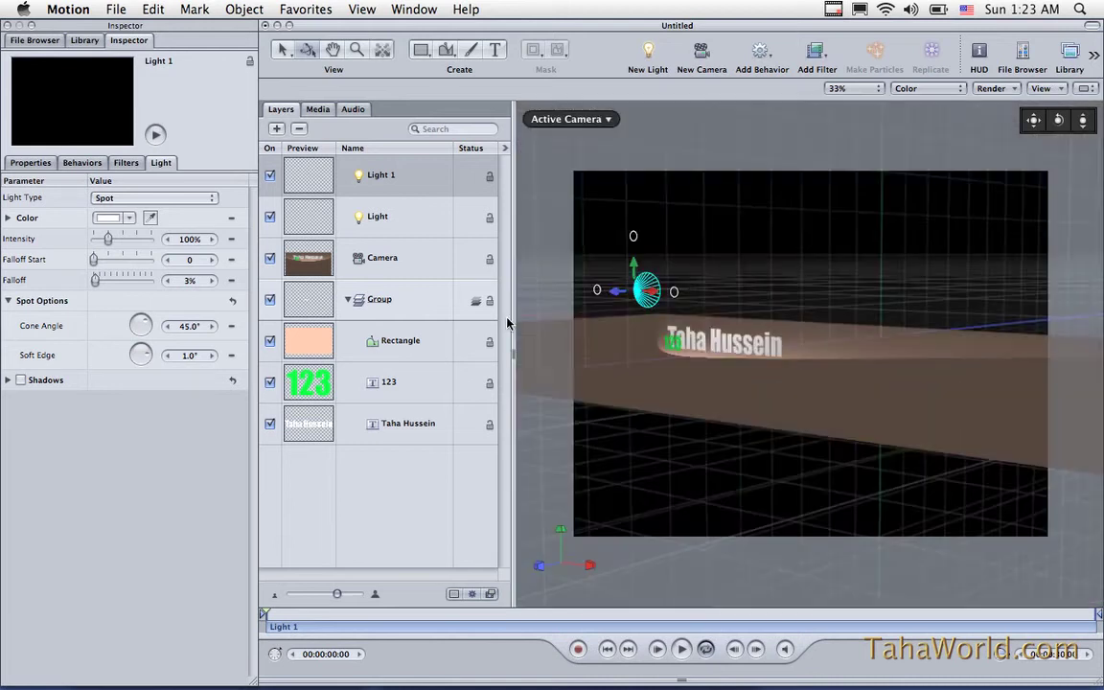
pyautogui.moveTo(510, 345); pyautogui.dragTo(285, 346)
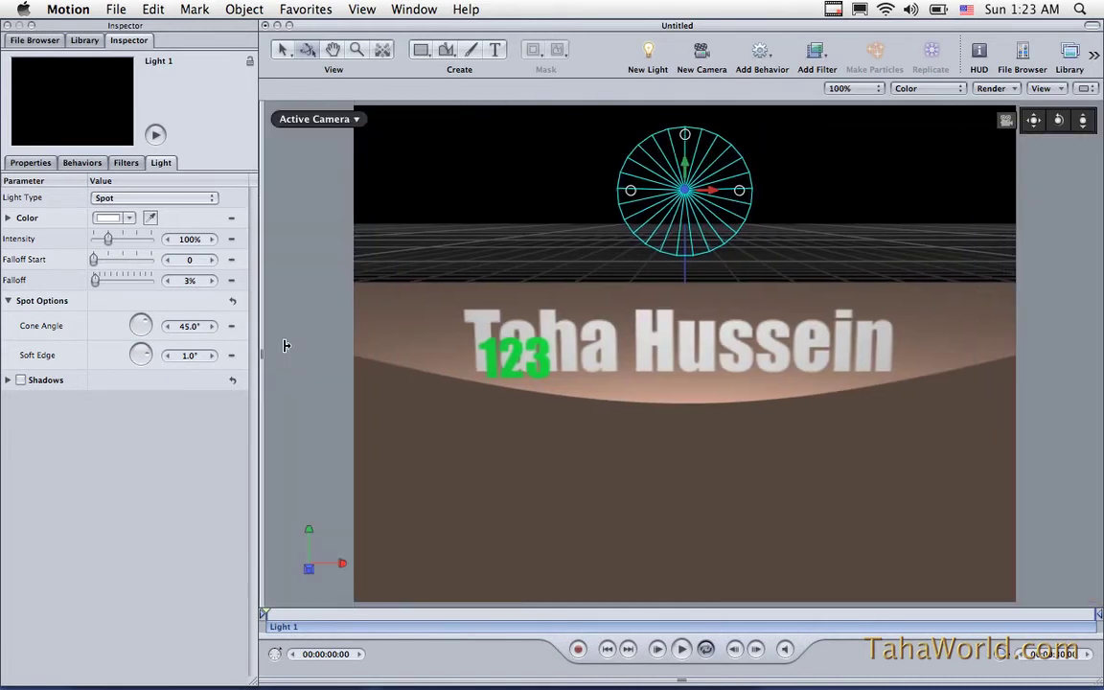
pyautogui.click(353, 119)
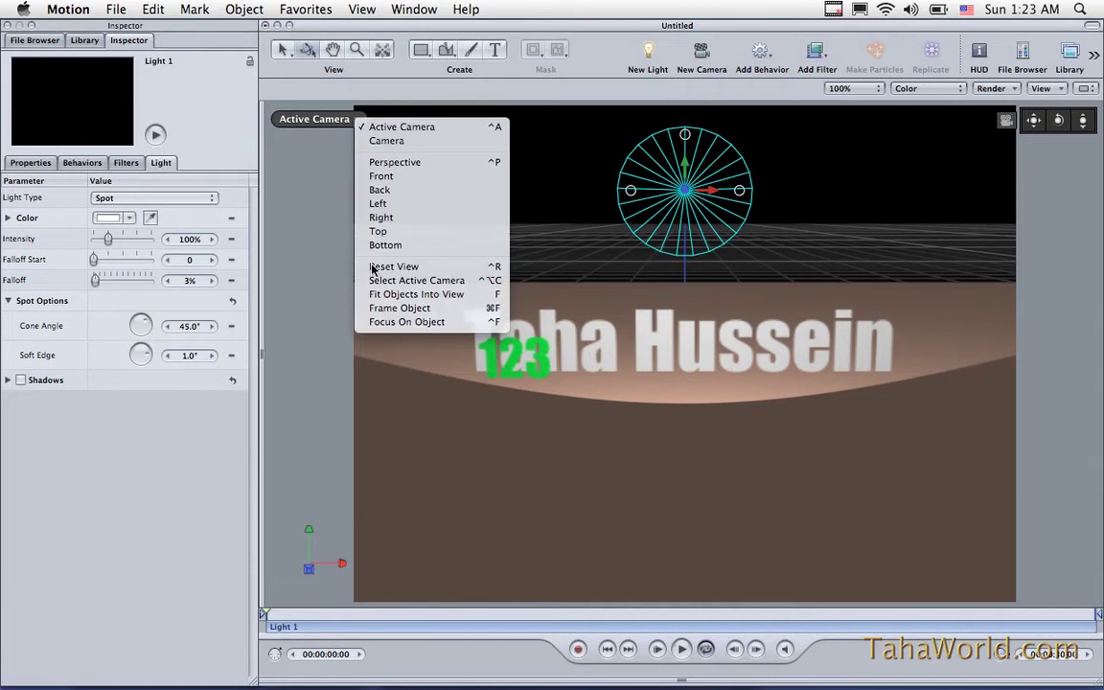
pyautogui.click(286, 242)
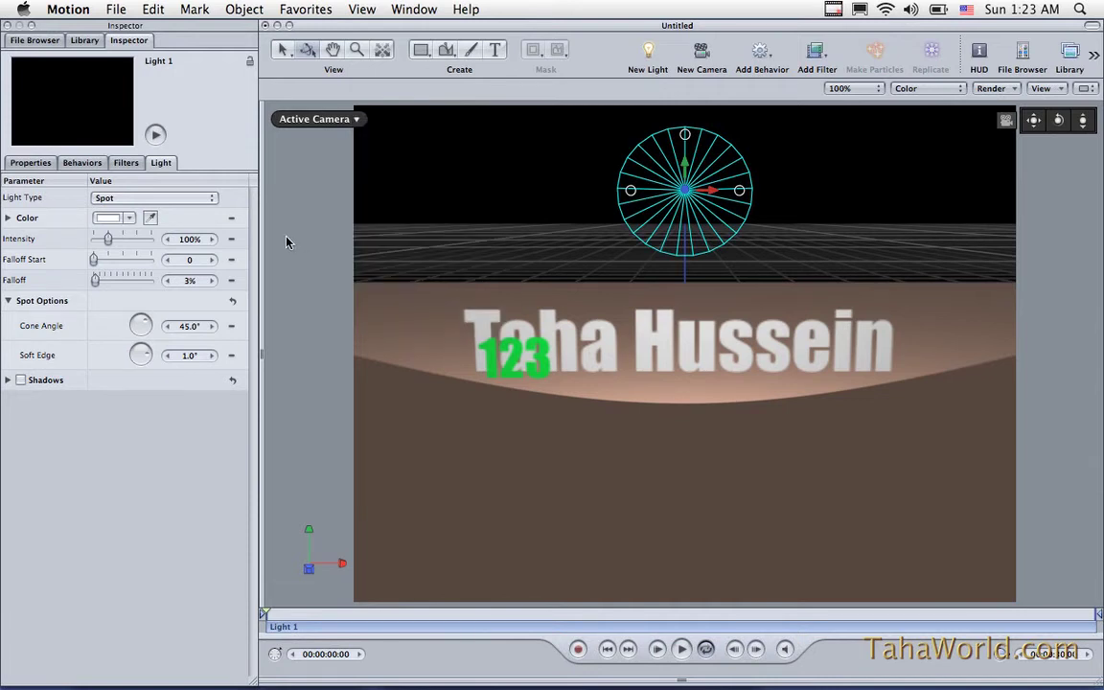
# Reframe the camera to look down on both texts from a higher angle and turn on shadows for the spot light
pyautogui.moveTo(1034, 121); pyautogui.dragTo(1062, 128)
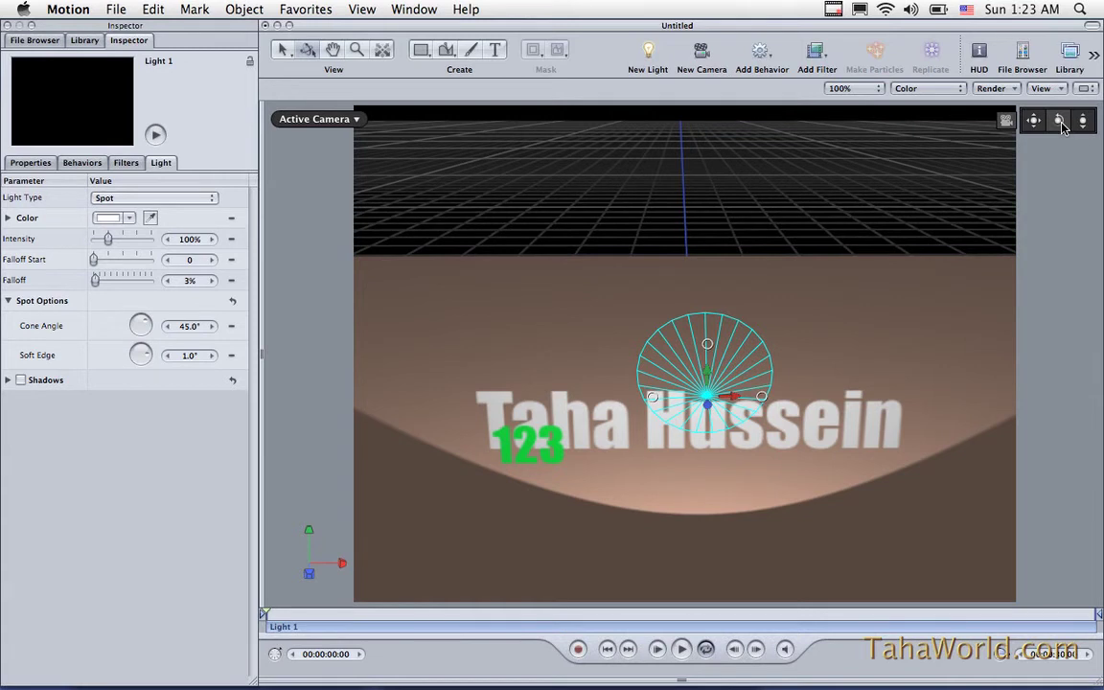
pyautogui.moveTo(1083, 122); pyautogui.dragTo(1035, 125)
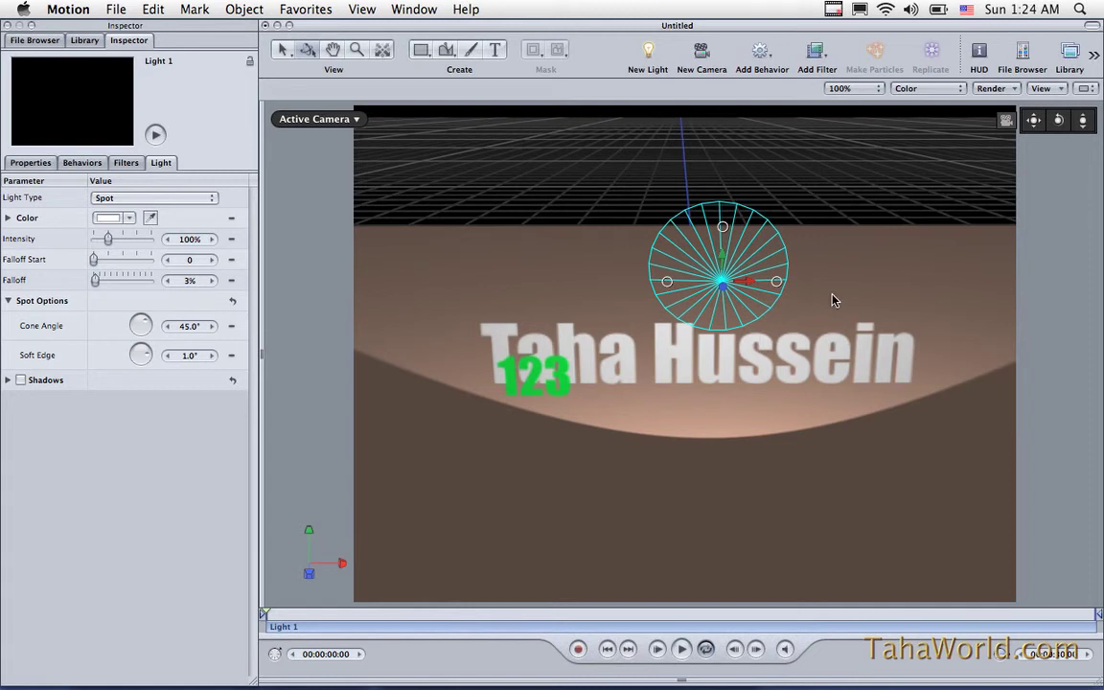
pyautogui.click(21, 381)
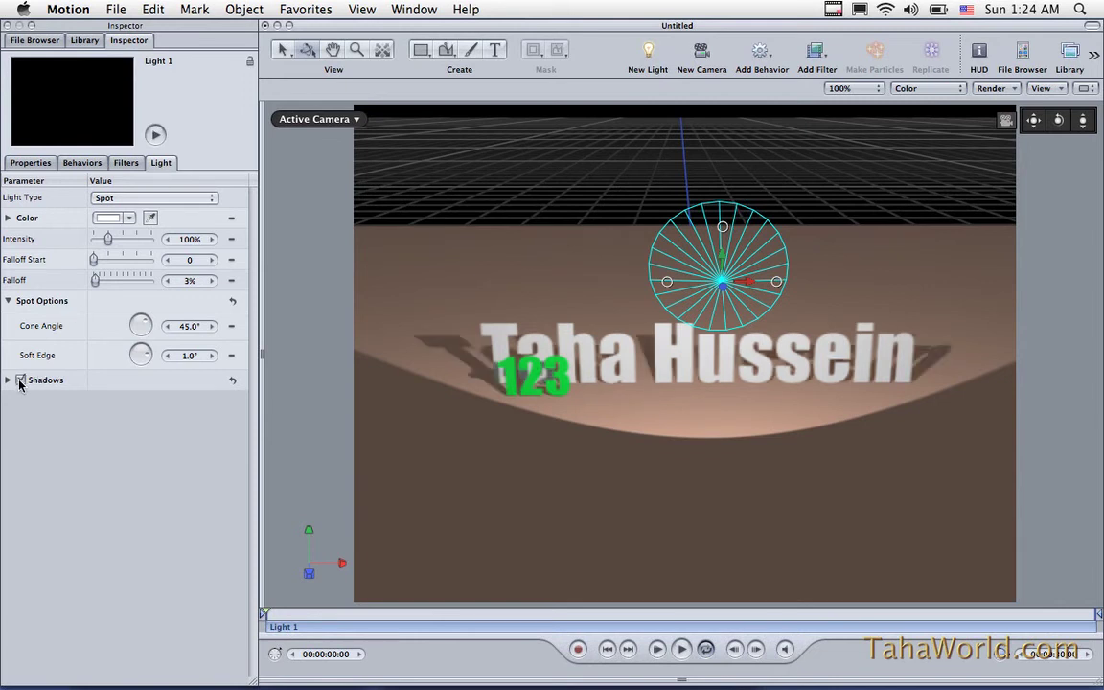
pyautogui.click(20, 381)
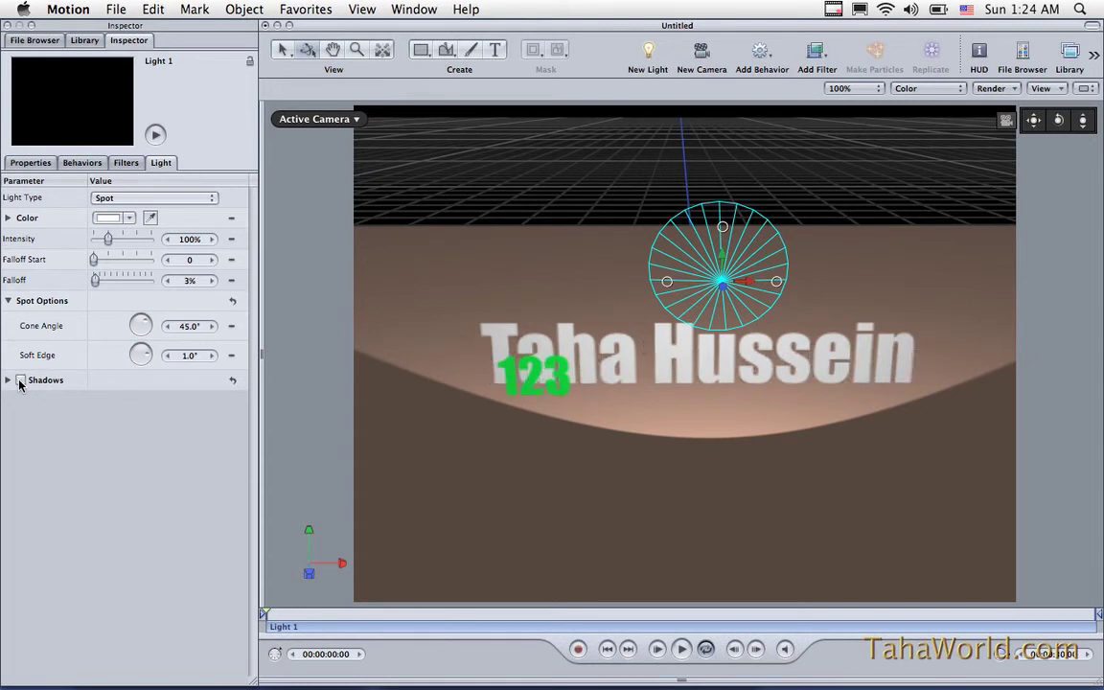
pyautogui.click(20, 381)
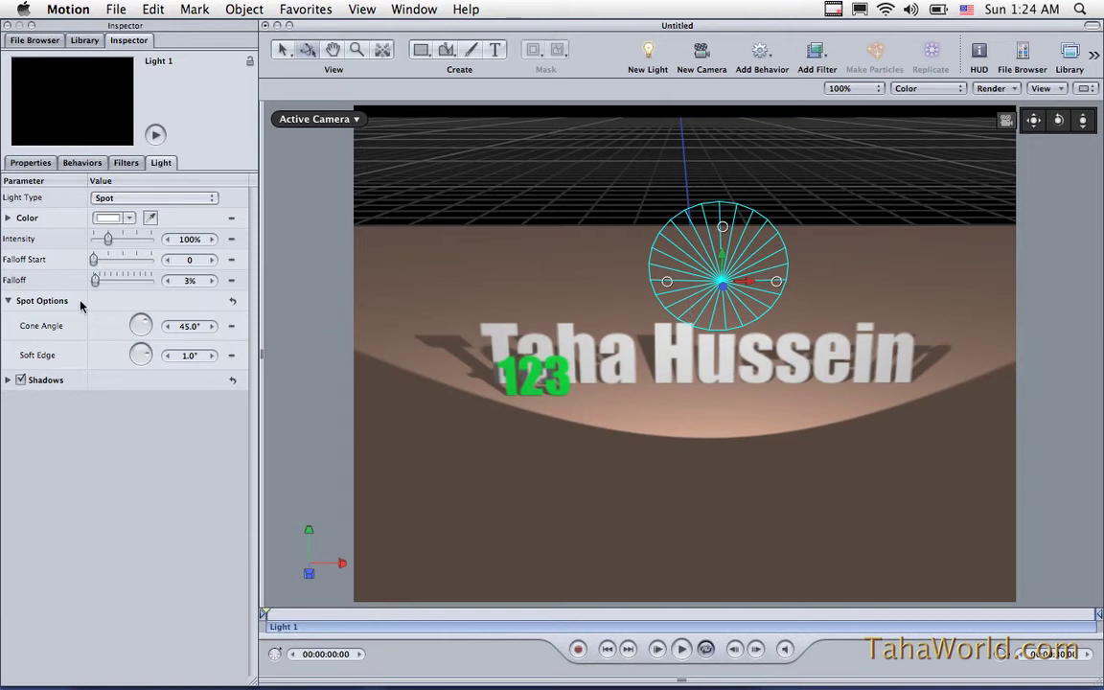
# Try different opacity, softness and uniform softness settings for the spot light's shadows
pyautogui.click(8, 380)
pyautogui.moveTo(151, 404)
pyautogui.mouseDown()
pyautogui.moveTo(112, 397)
pyautogui.moveTo(151, 401)
pyautogui.mouseUp()
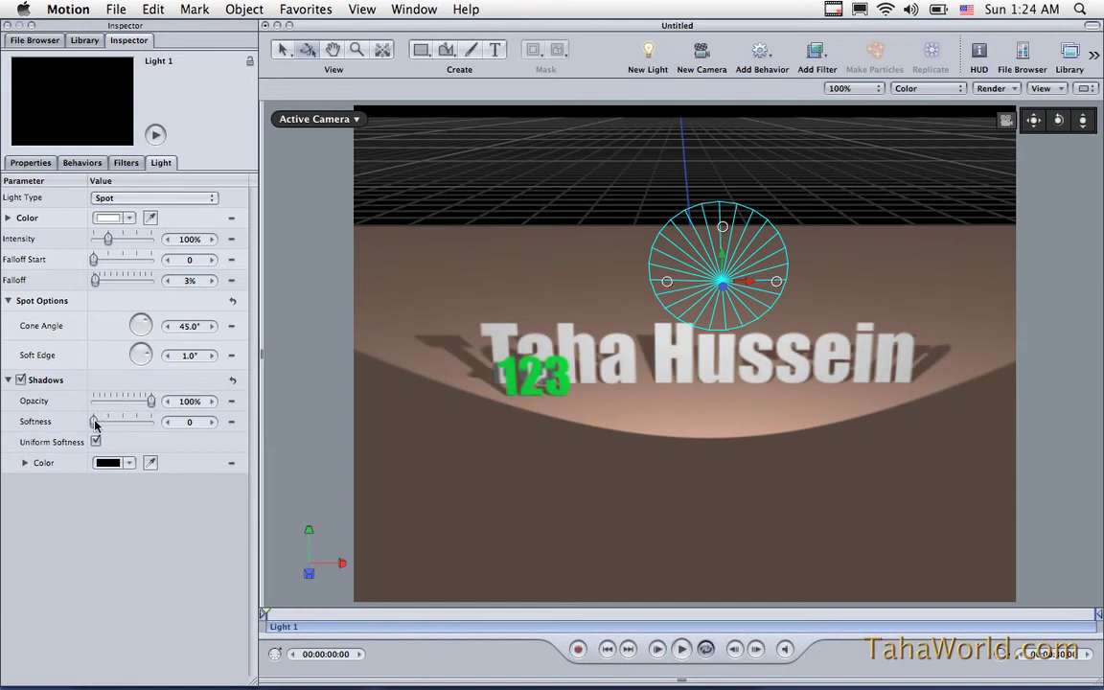
pyautogui.moveTo(119, 427); pyautogui.dragTo(93, 421)
pyautogui.click(95, 442)
pyautogui.click(95, 442)
# Try red and dark blue as the spot light's shadow colour and return it to black
pyautogui.click(108, 463)
pyautogui.click(310, 497)
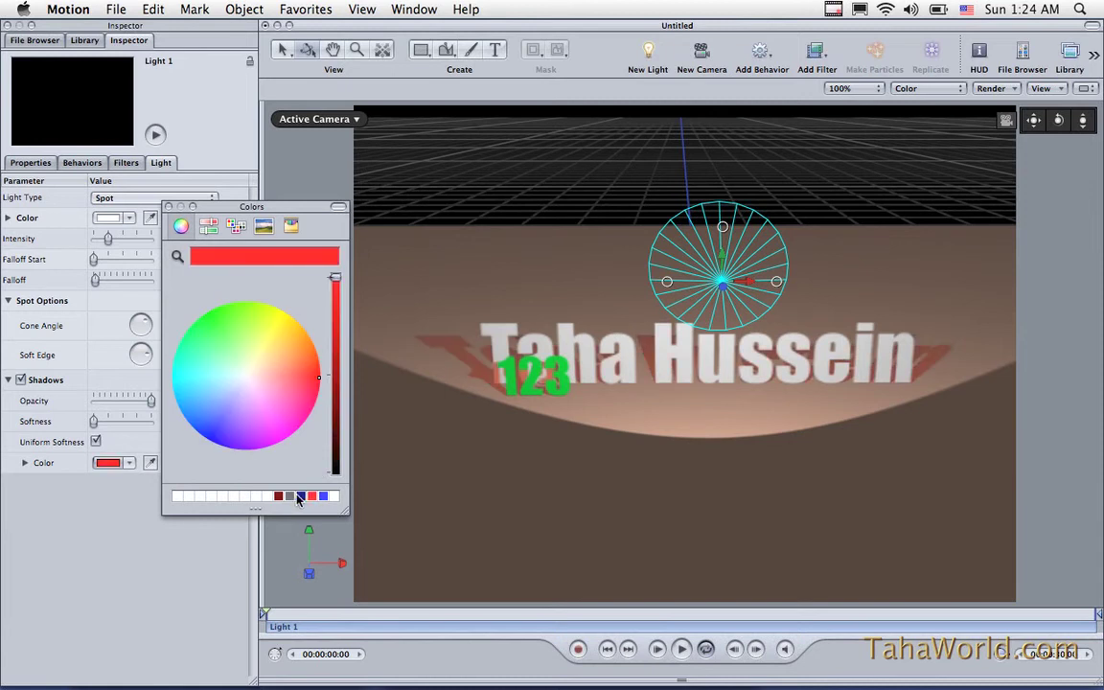
pyautogui.click(300, 497)
pyautogui.moveTo(335, 394); pyautogui.dragTo(336, 484)
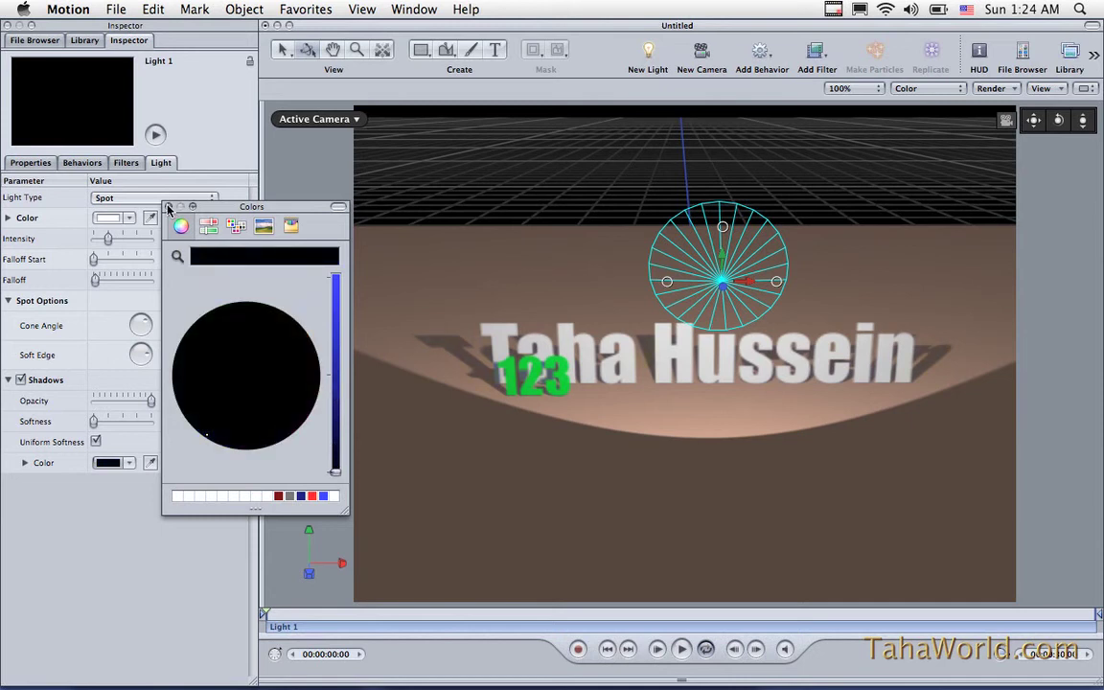
pyautogui.click(168, 206)
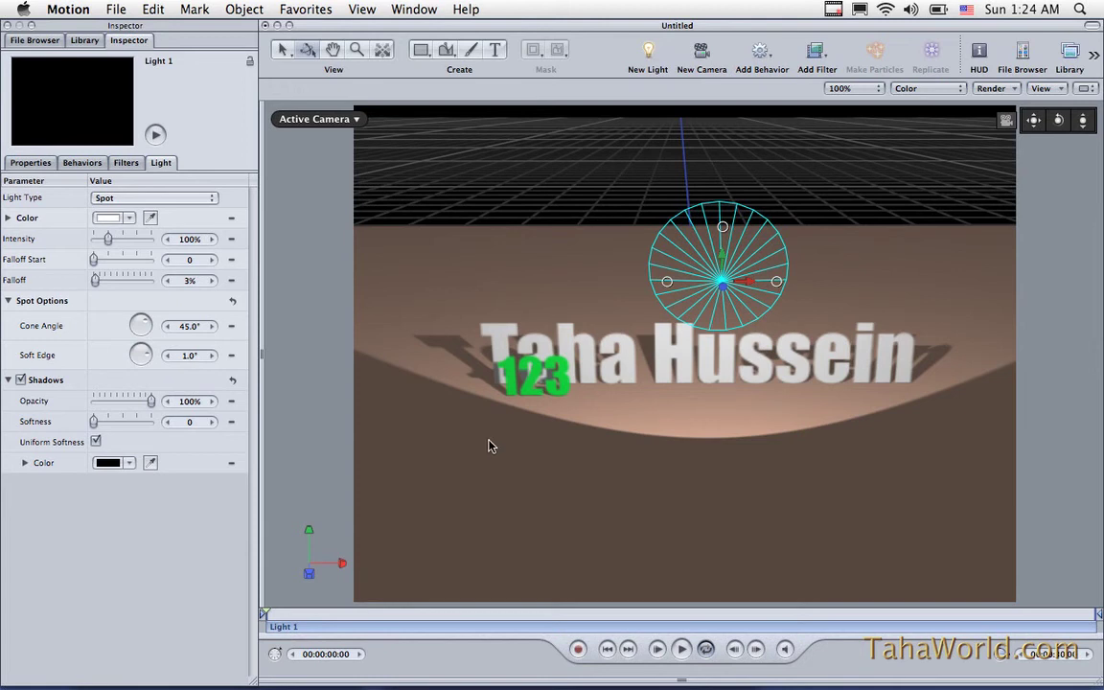
# Show the layers list and try the floor rectangle with Receive Shadows off before enabling it again
pyautogui.press('super+4')
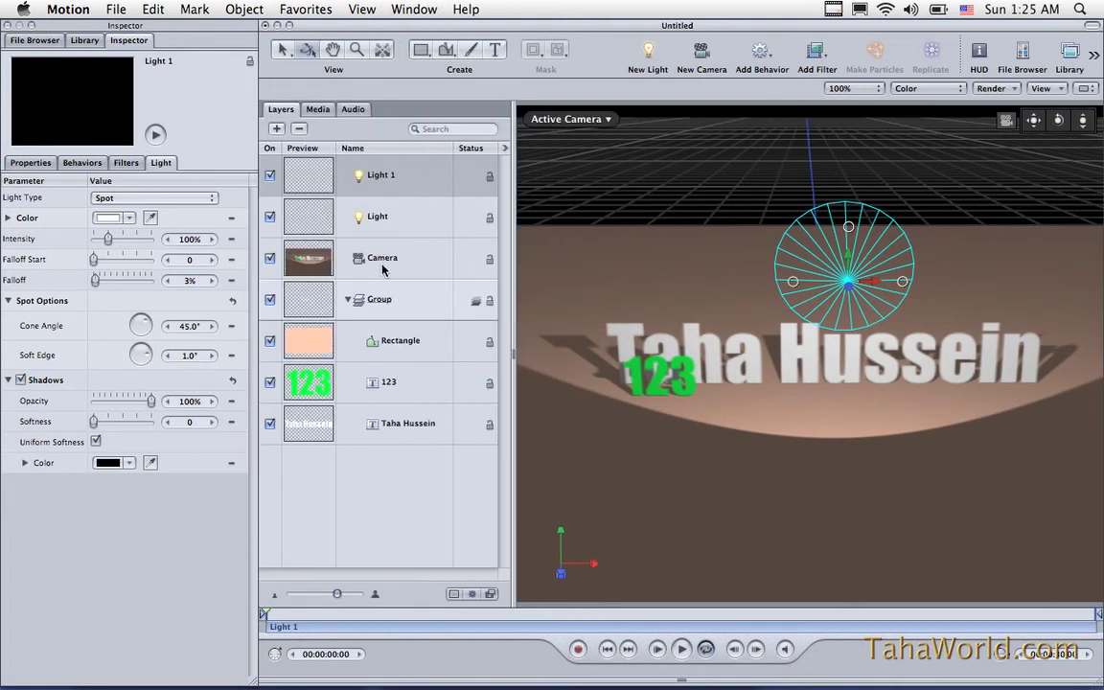
pyautogui.click(387, 345)
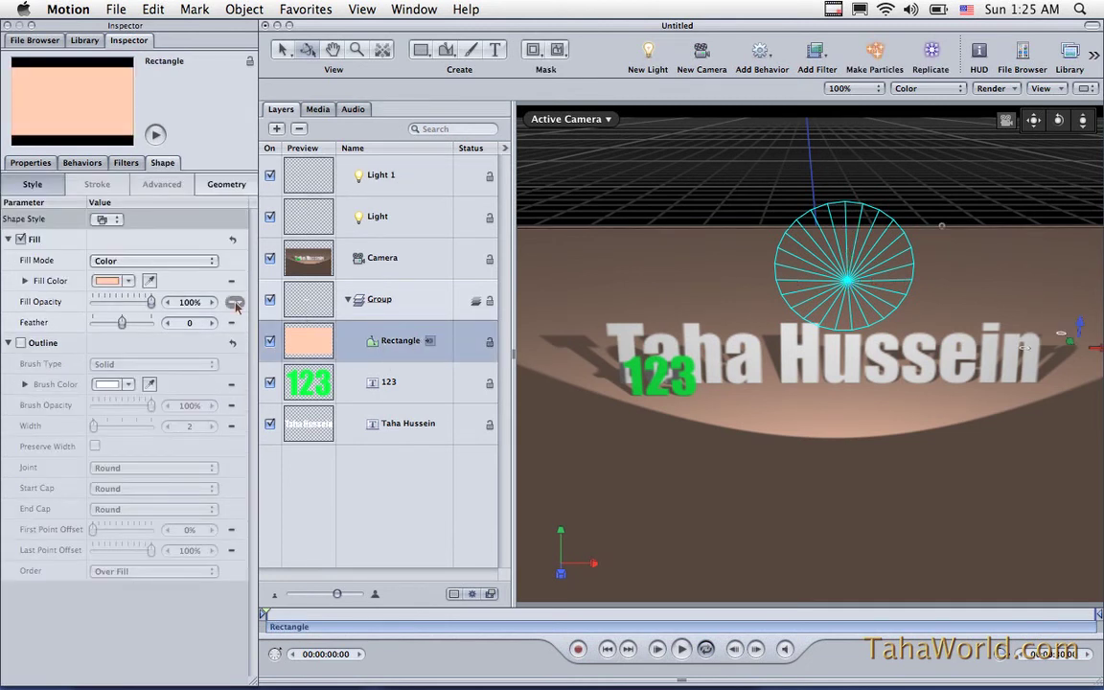
pyautogui.click(43, 163)
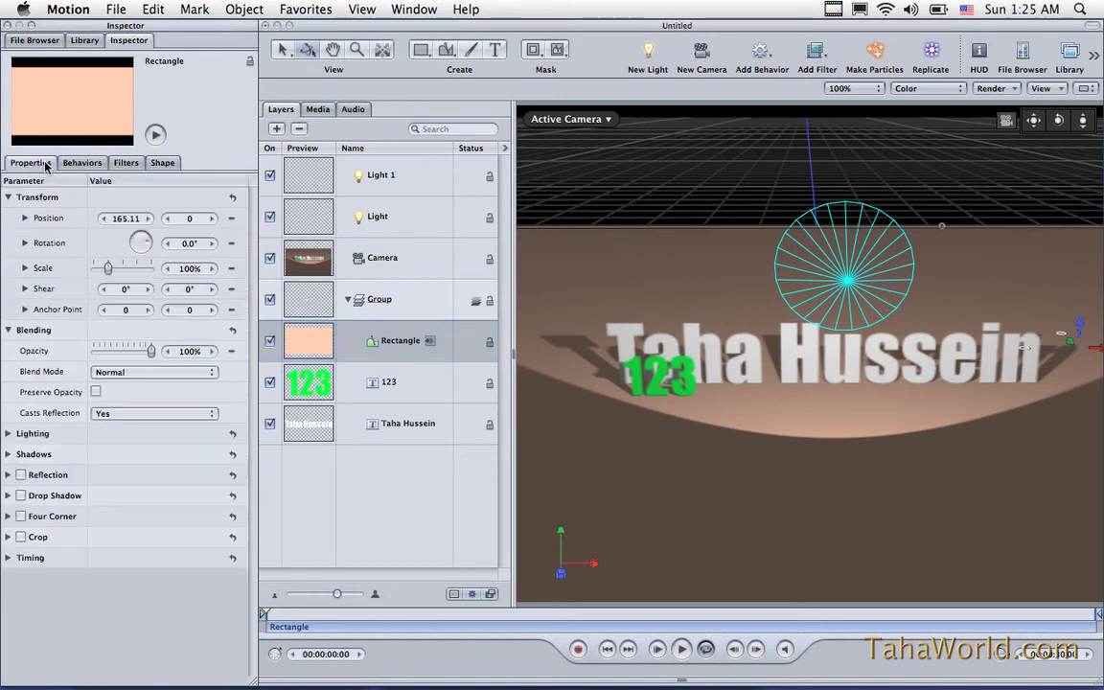
pyautogui.click(9, 455)
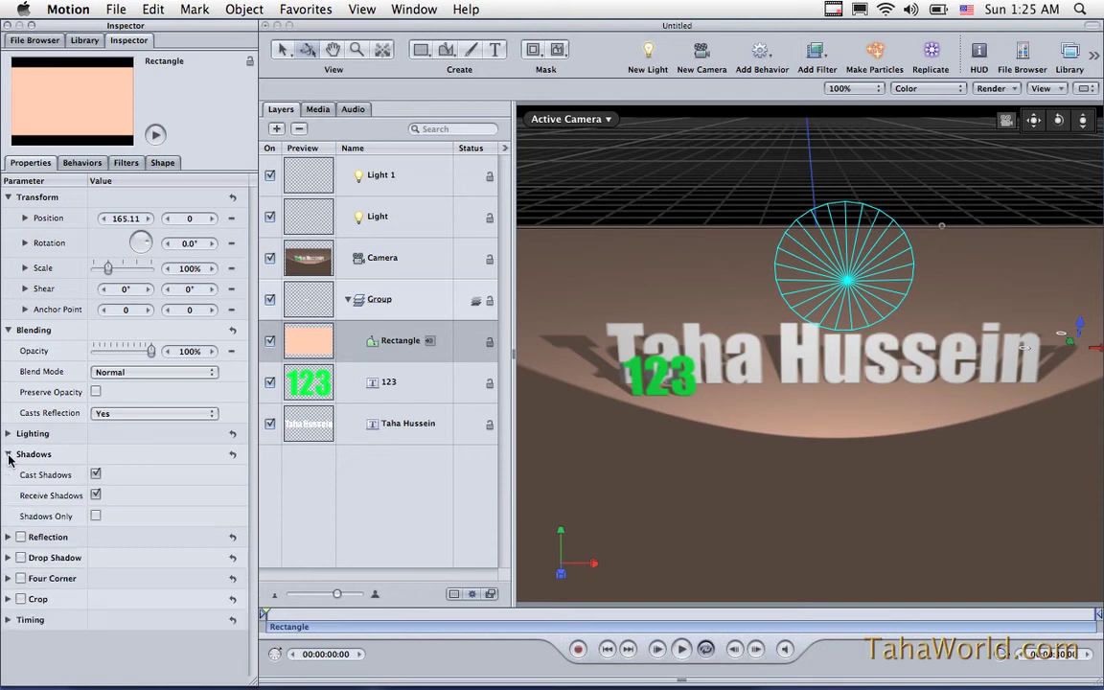
pyautogui.click(96, 496)
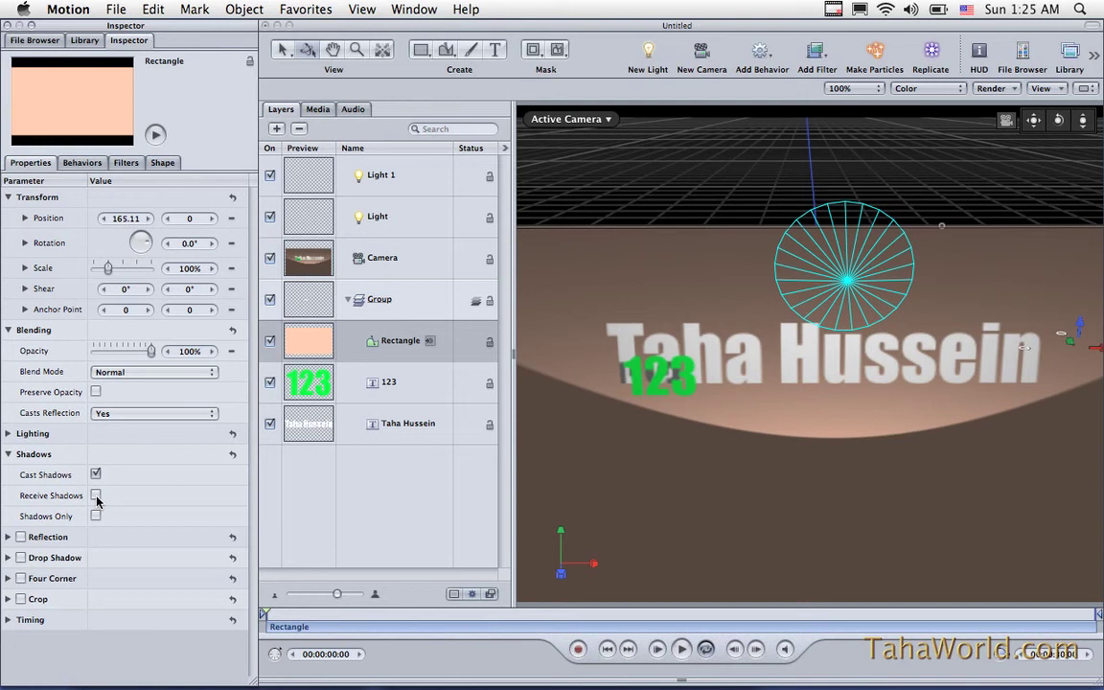
pyautogui.click(95, 496)
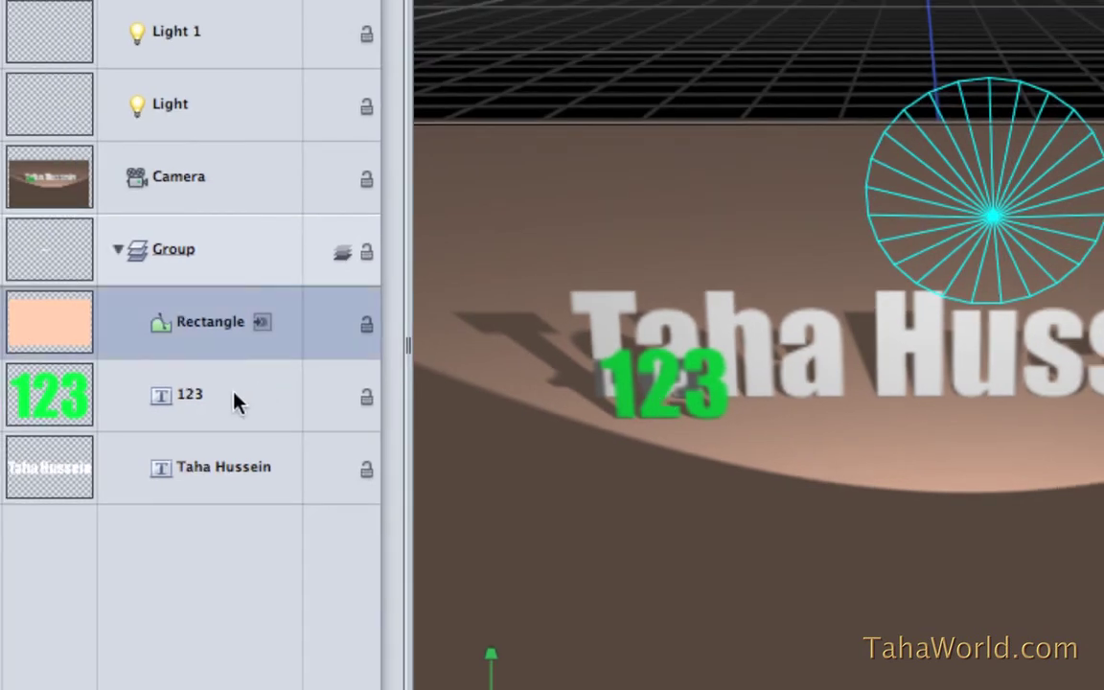
# Move the 123 text sideways along X in front of the name text, to about 38, 3
pyautogui.click(129, 401)
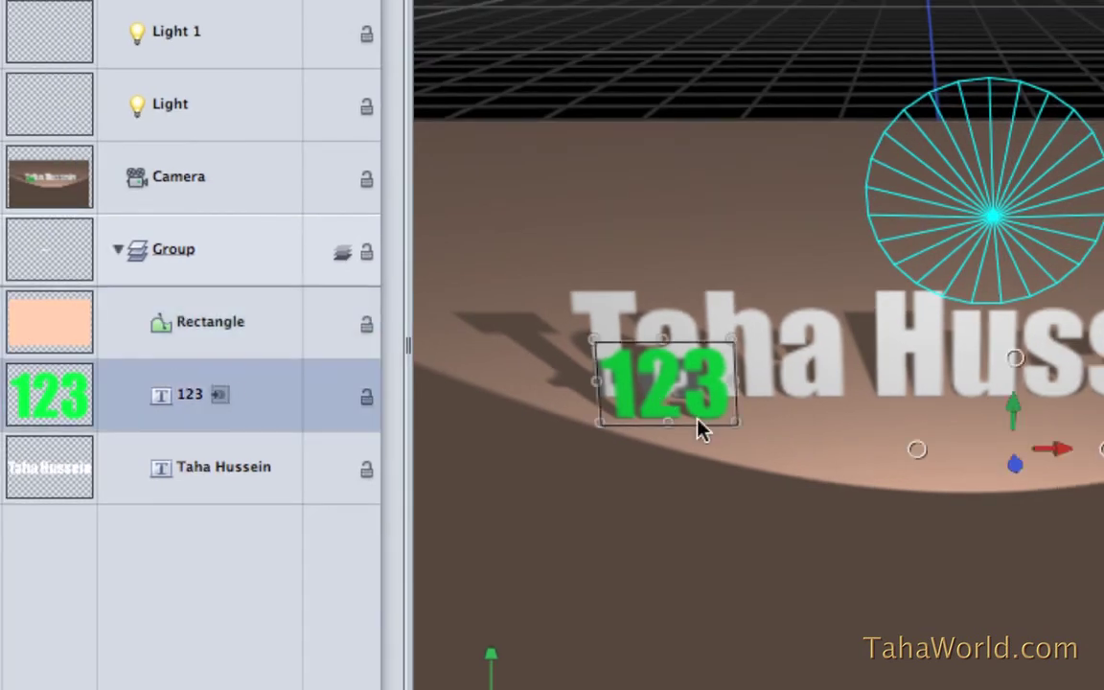
pyautogui.moveTo(1014, 414); pyautogui.dragTo(1103, 415)
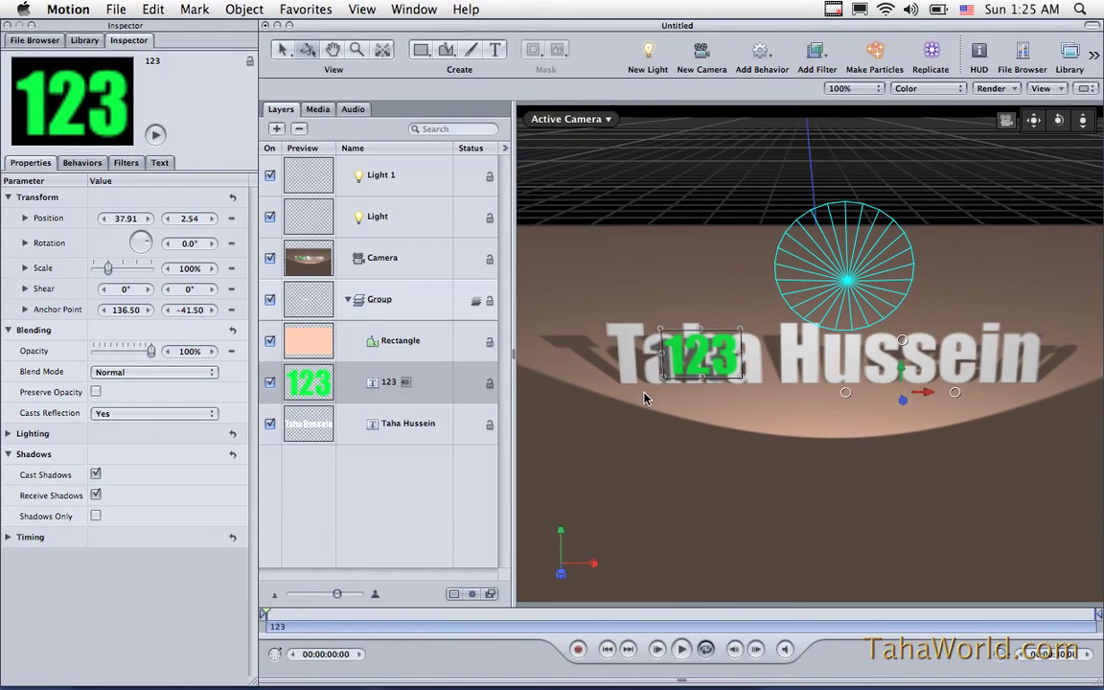
# Try the name text with Receive Shadows off and restore the option
pyautogui.click(384, 434)
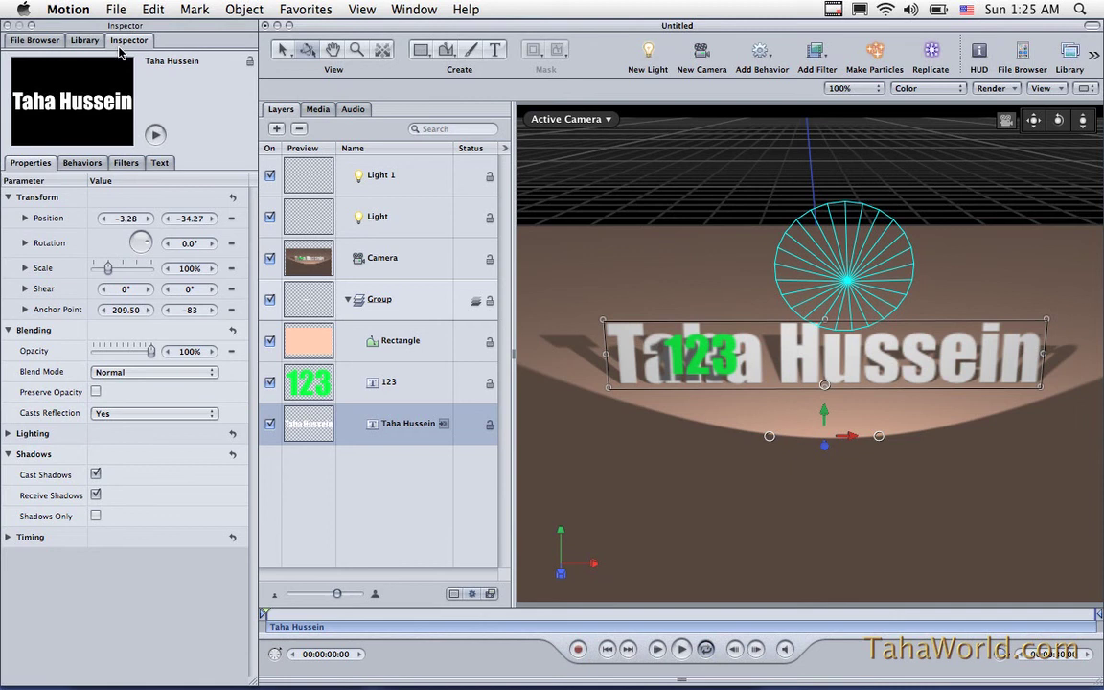
pyautogui.click(96, 496)
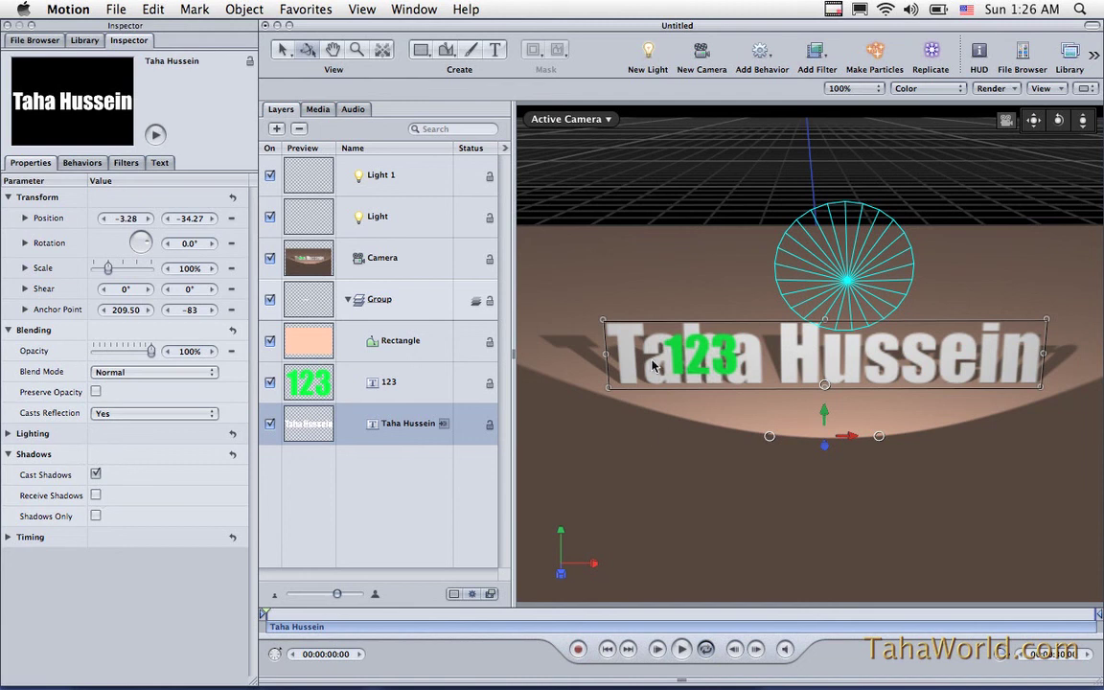
pyautogui.click(96, 495)
pyautogui.click(96, 495)
pyautogui.click(96, 495)
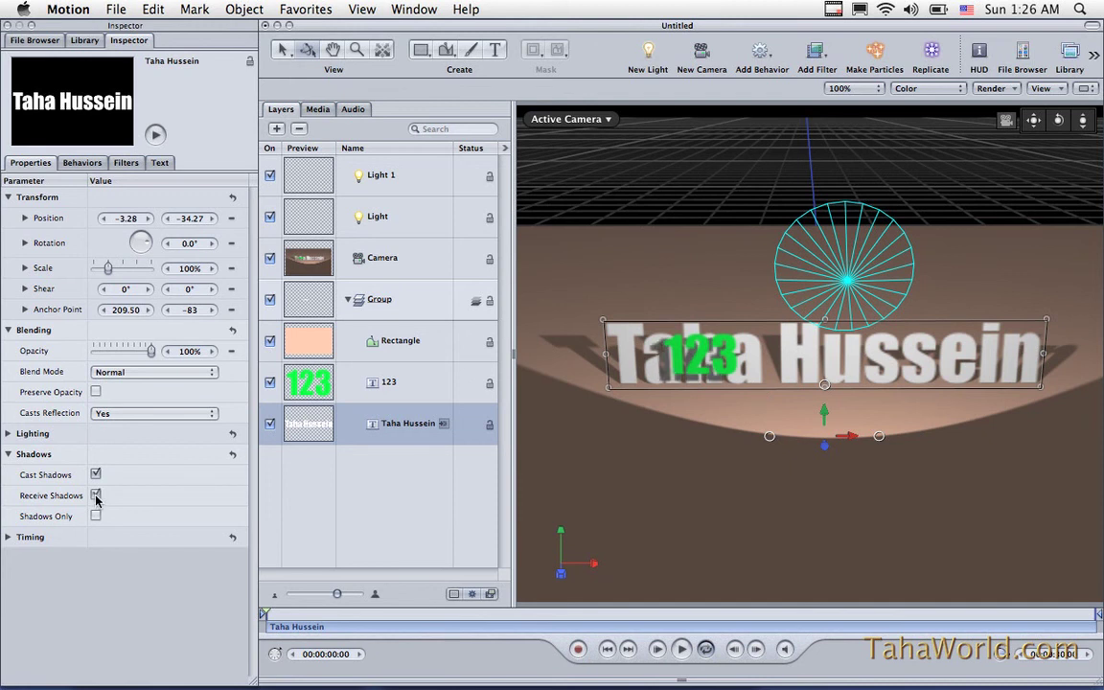
# Try the name text with Cast Shadows off and restore the option
pyautogui.click(96, 475)
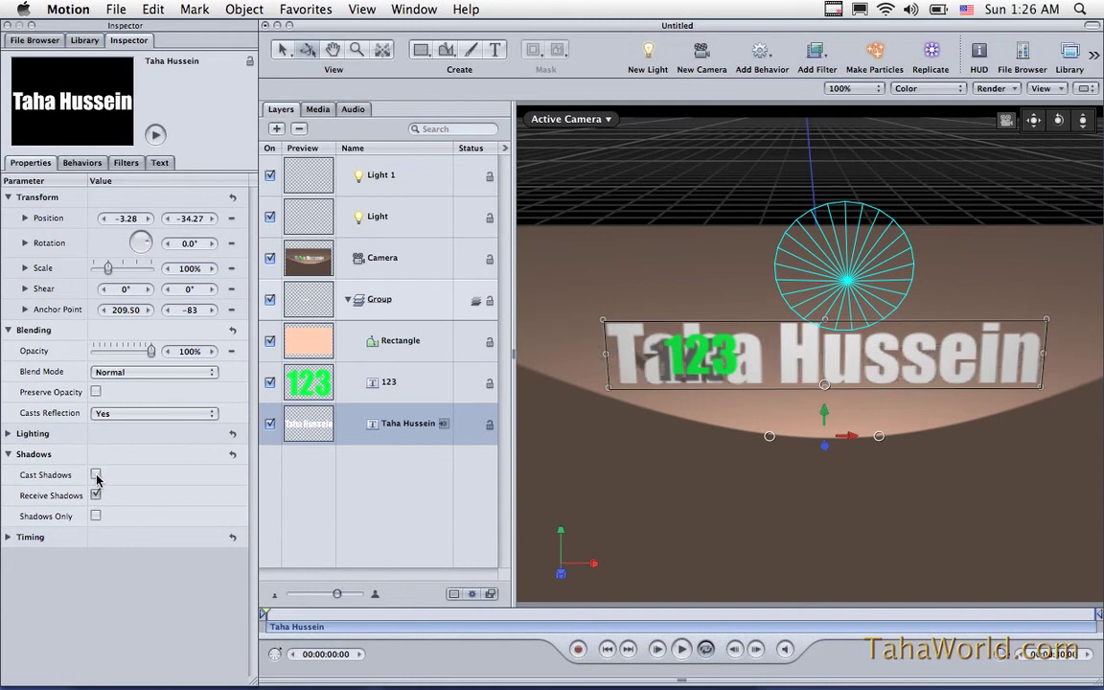
pyautogui.click(96, 474)
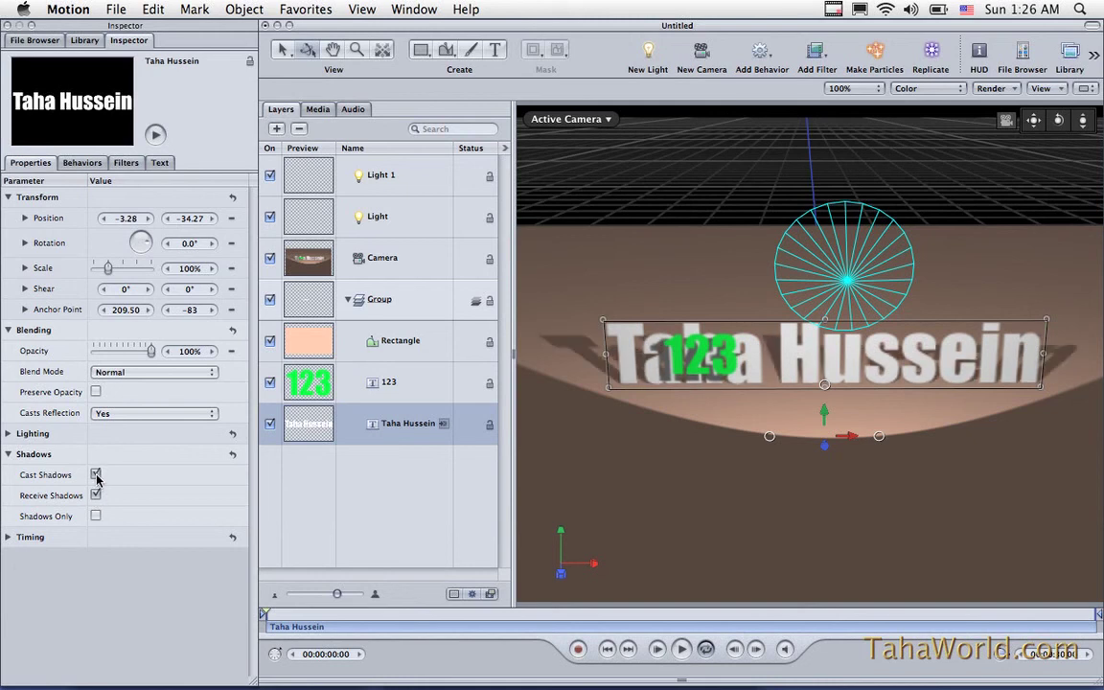
pyautogui.click(95, 475)
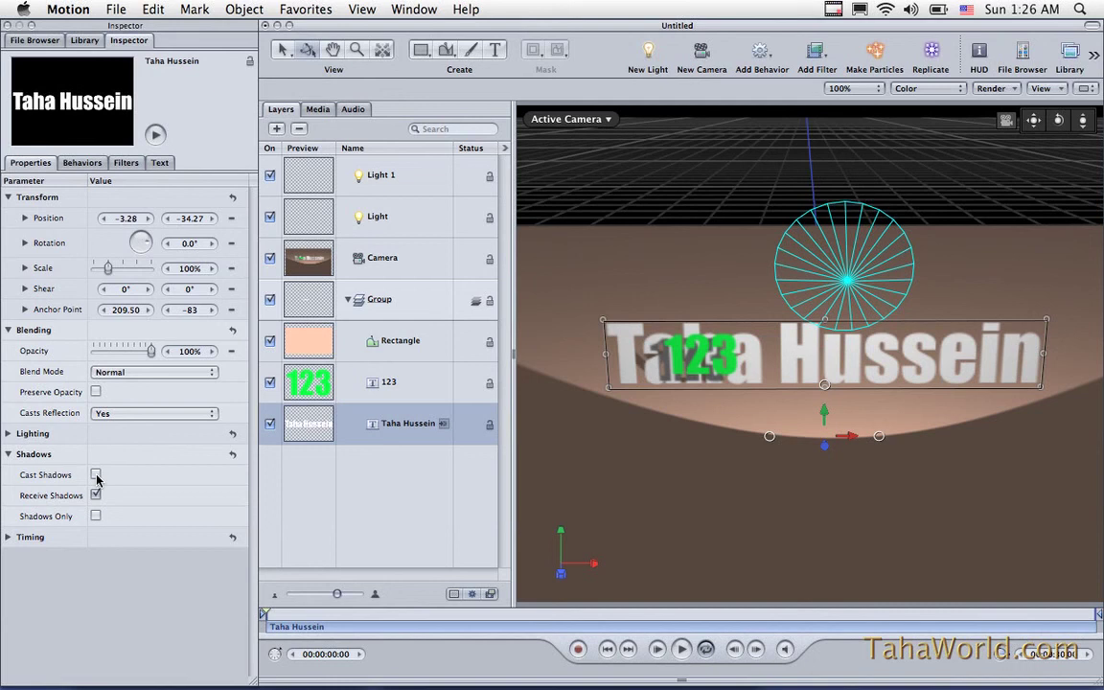
pyautogui.click(96, 474)
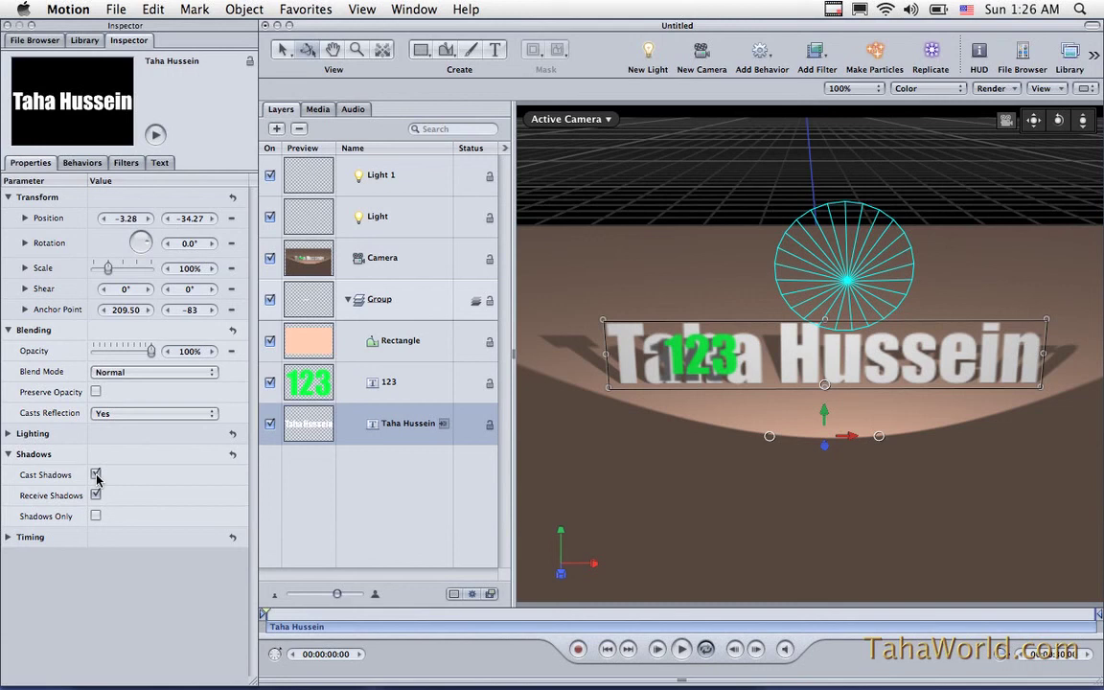
# Turn off Cast Shadows for the 123 text
pyautogui.click(388, 379)
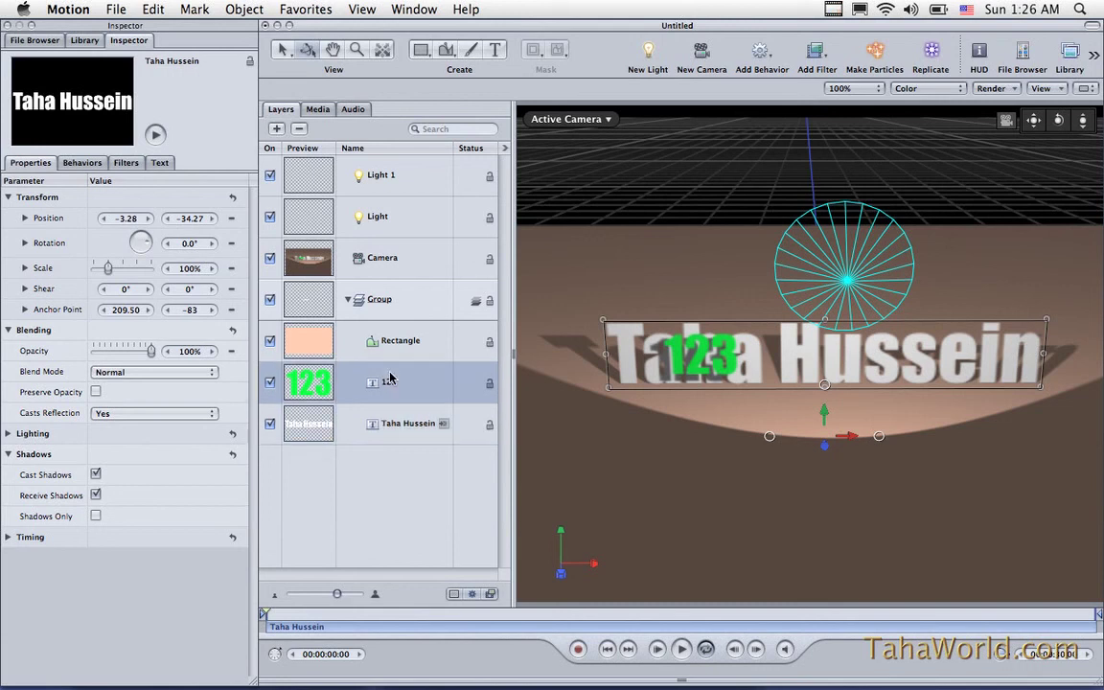
pyautogui.click(96, 475)
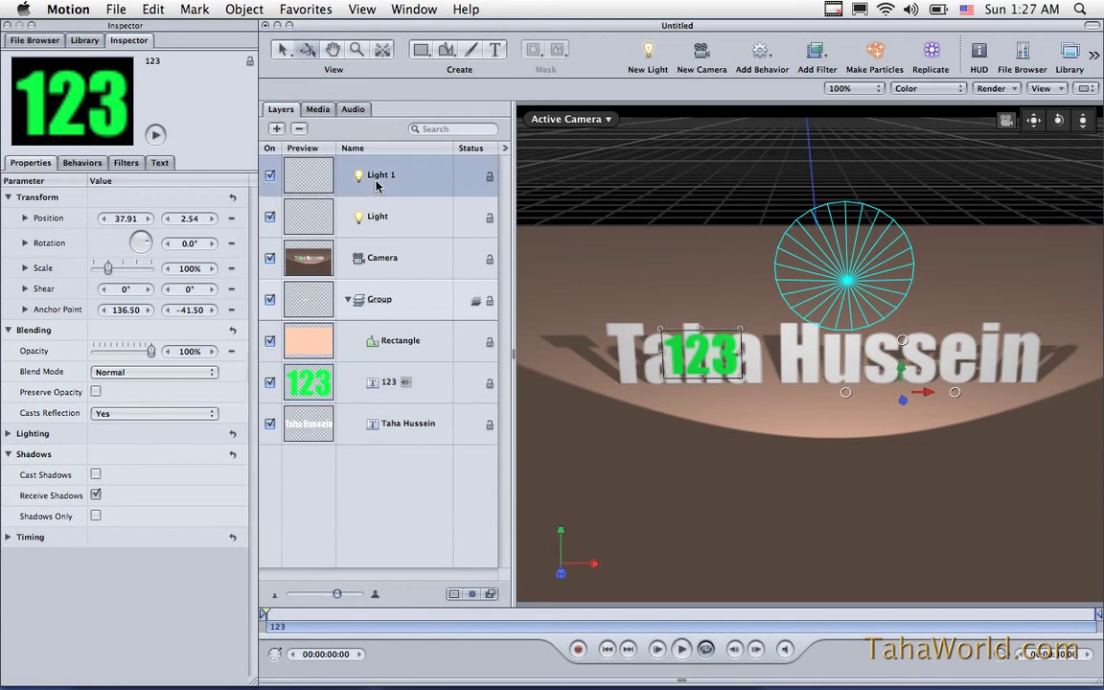
# Change Light 1 to a Directional light and move it down in front of the name text
pyautogui.click(339, 168)
pyautogui.click(158, 163)
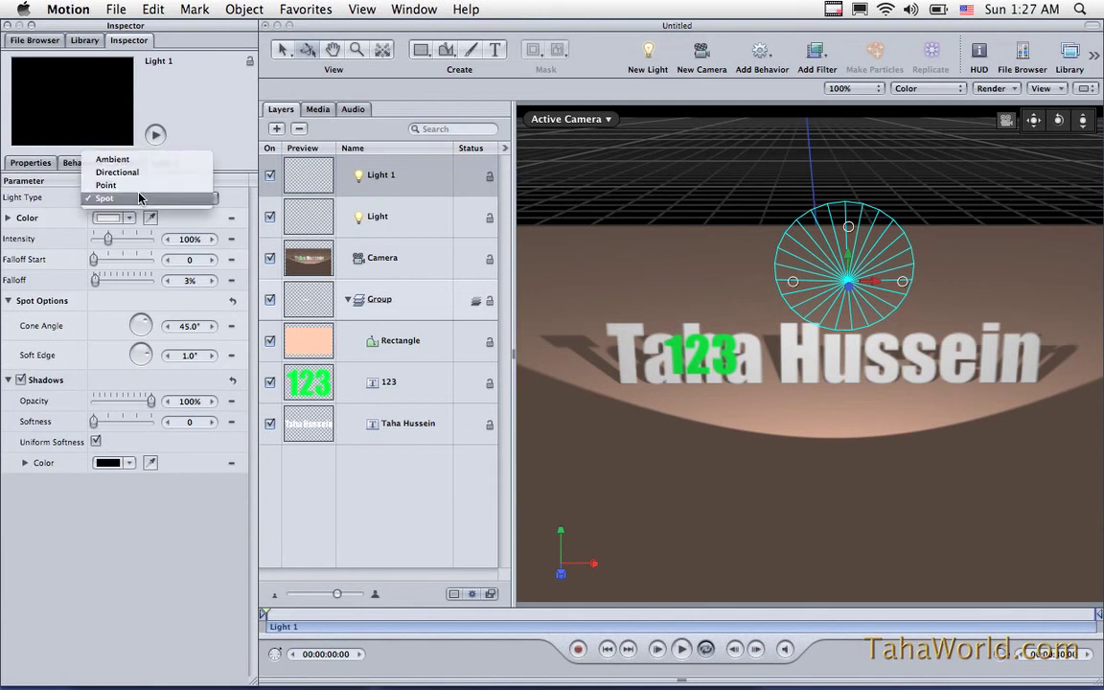
pyautogui.click(140, 173)
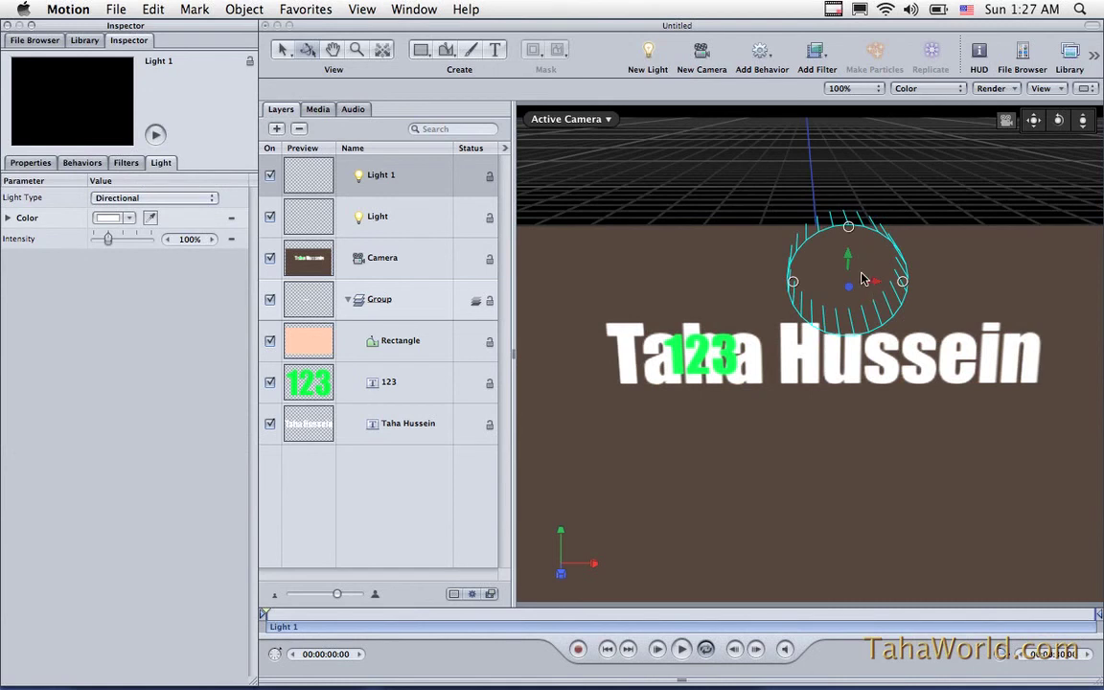
pyautogui.moveTo(849, 259); pyautogui.dragTo(839, 326)
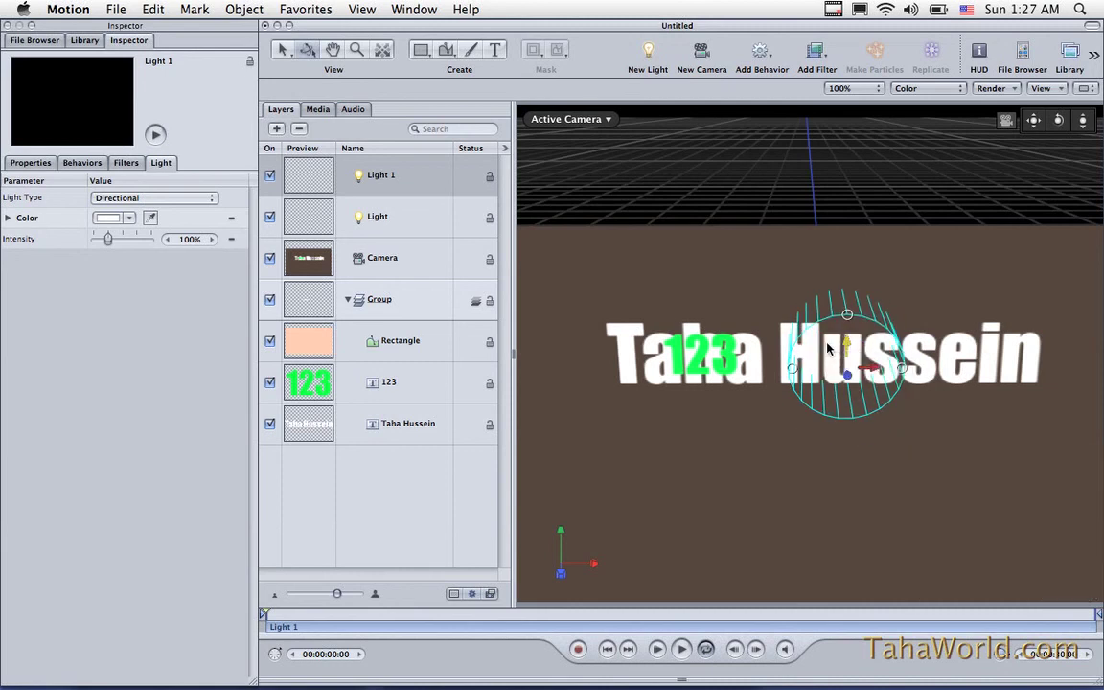